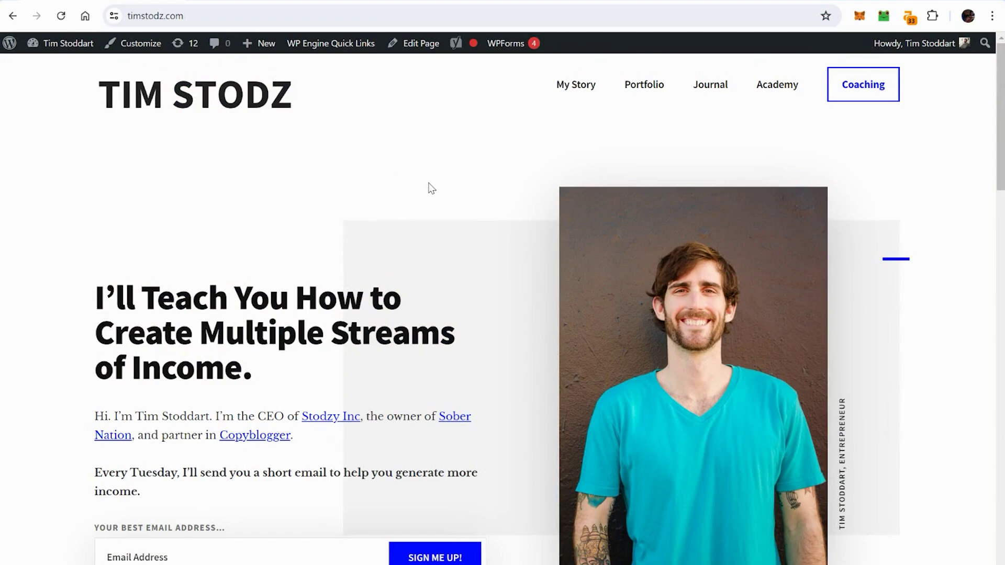
- Look through the website's home page from the hero section past the featured articles to the footer sign-up form, ending back at the start
{"action": "scroll", "coordinate": [431, 188], "scroll_direction": "down", "scroll_amount": 2}
{"action": "scroll", "coordinate": [430, 189], "scroll_direction": "up", "scroll_amount": 2}
{"action": "scroll", "coordinate": [431, 188], "scroll_direction": "down", "scroll_amount": 10}
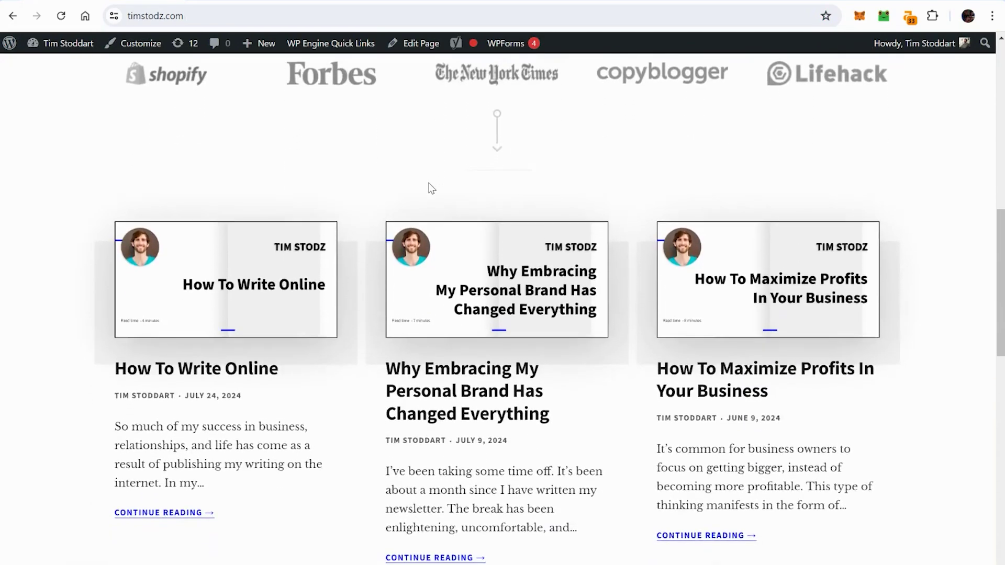
{"action": "scroll", "coordinate": [430, 188], "scroll_direction": "down", "scroll_amount": 8}
{"action": "scroll", "coordinate": [428, 183], "scroll_direction": "down", "scroll_amount": 2}
{"action": "scroll", "coordinate": [597, 422], "scroll_direction": "down", "scroll_amount": 7}
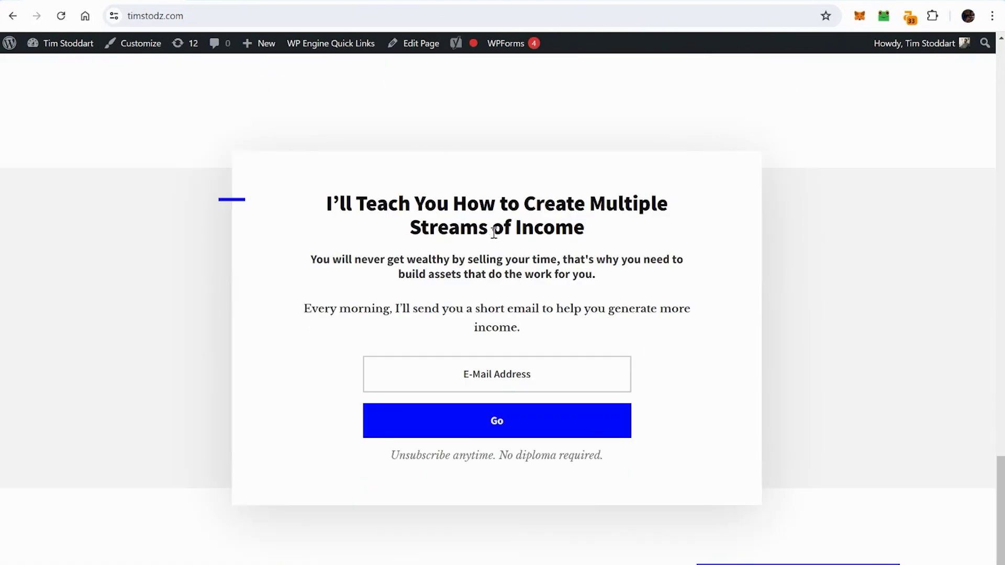
{"action": "key", "text": "Home"}
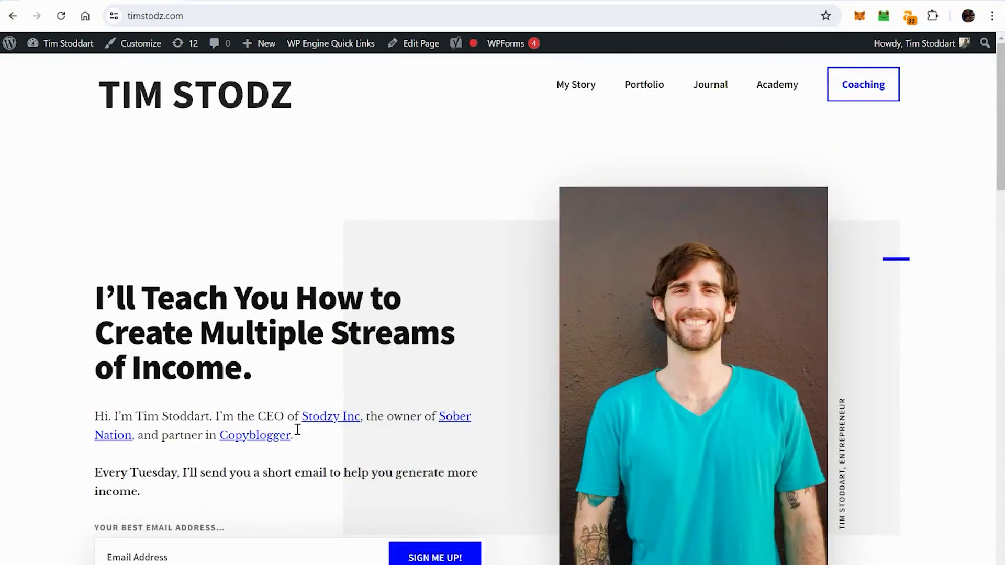
- Open the "How To Write Online" article from the website's Journal
{"action": "left_click", "coordinate": [700, 88]}
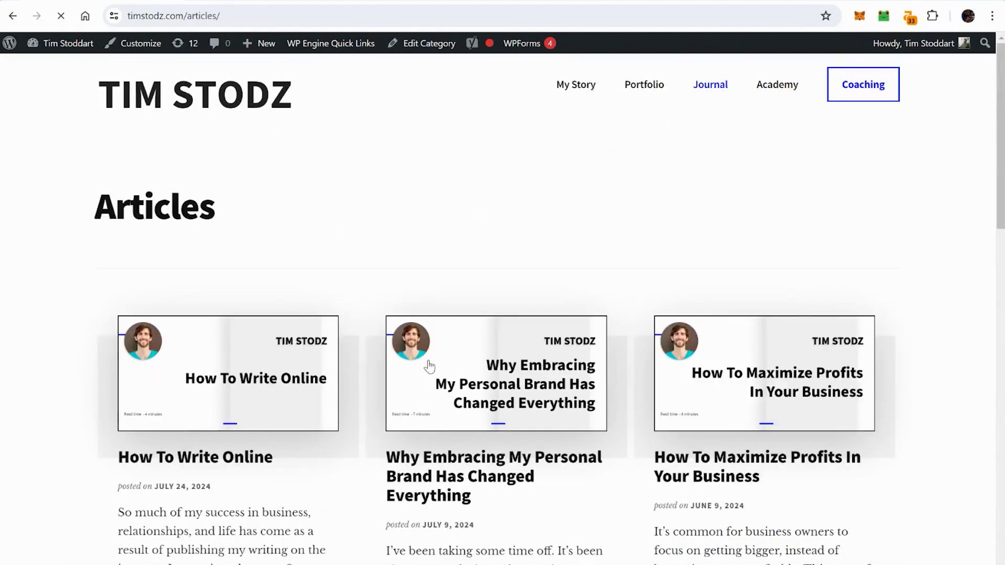
{"action": "left_click", "coordinate": [261, 416]}
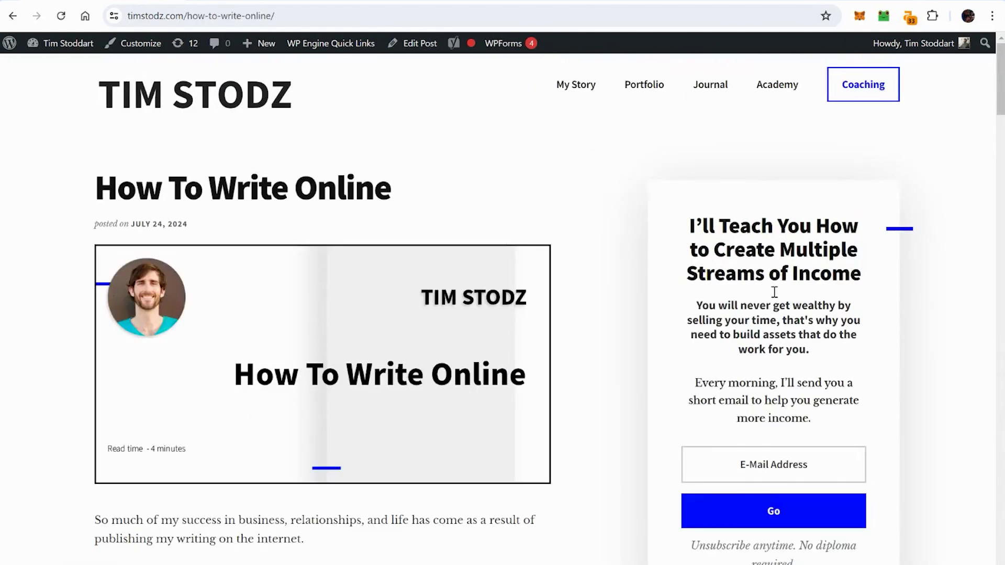
- Open the website's Coaching page and look over the "Apply For Coaching" form
{"action": "left_click", "coordinate": [852, 93]}
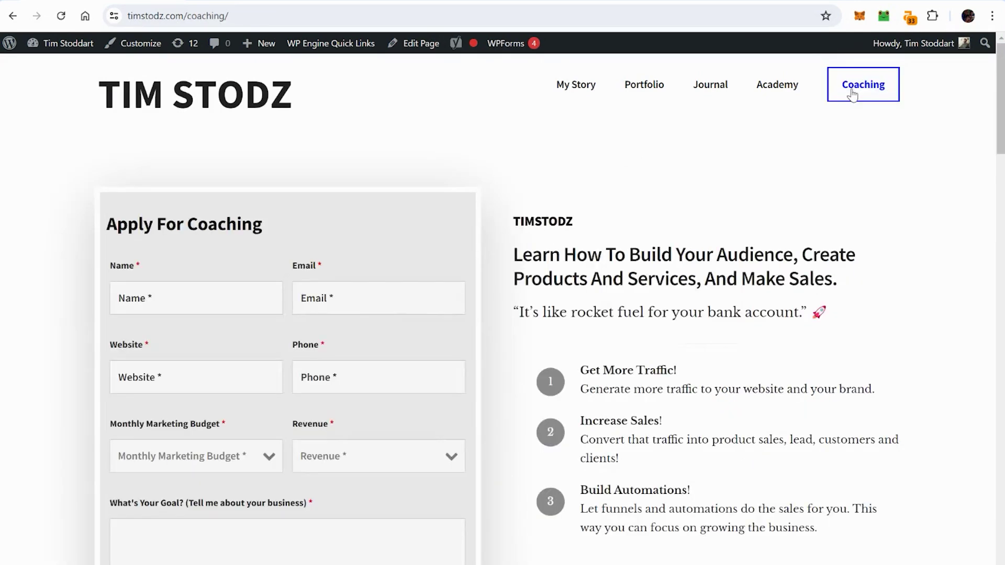
{"action": "scroll", "coordinate": [661, 365], "scroll_direction": "down", "scroll_amount": 2}
{"action": "scroll", "coordinate": [660, 365], "scroll_direction": "down", "scroll_amount": 1}
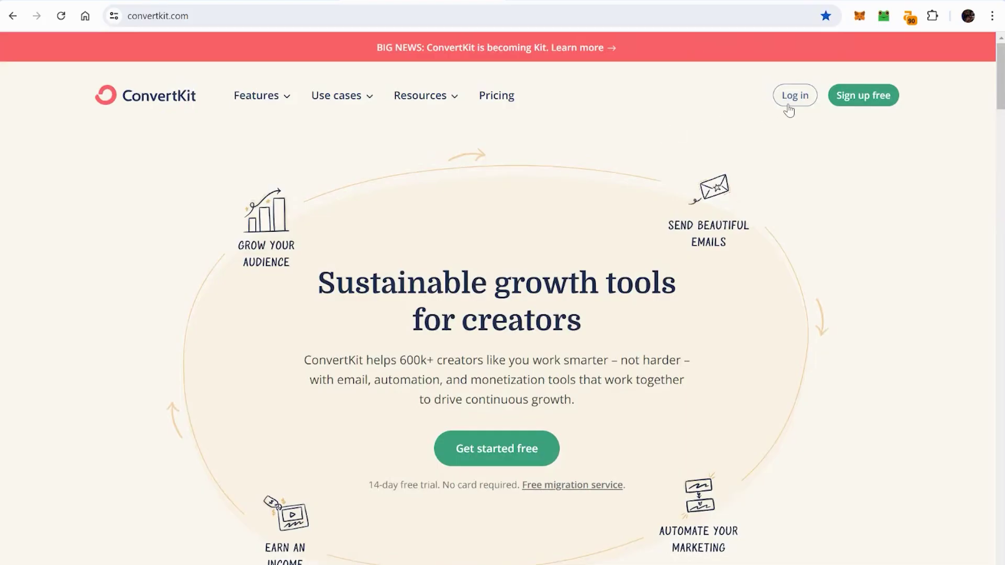
- Log in to ConvertKit and open the Creator Network newsletter-tagging automation
{"action": "left_click", "coordinate": [789, 105]}
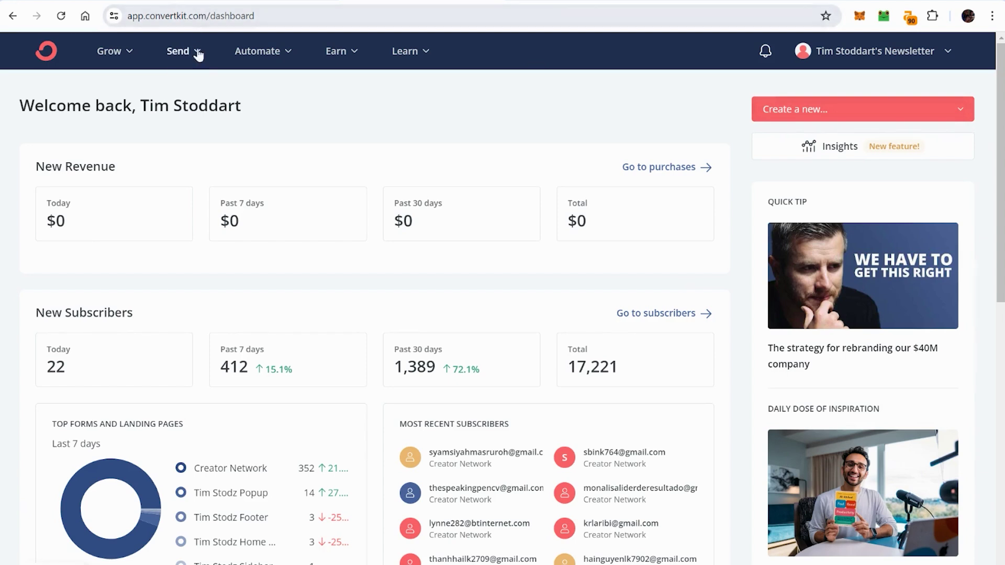
{"action": "left_click", "coordinate": [267, 52]}
{"action": "left_click", "coordinate": [291, 92]}
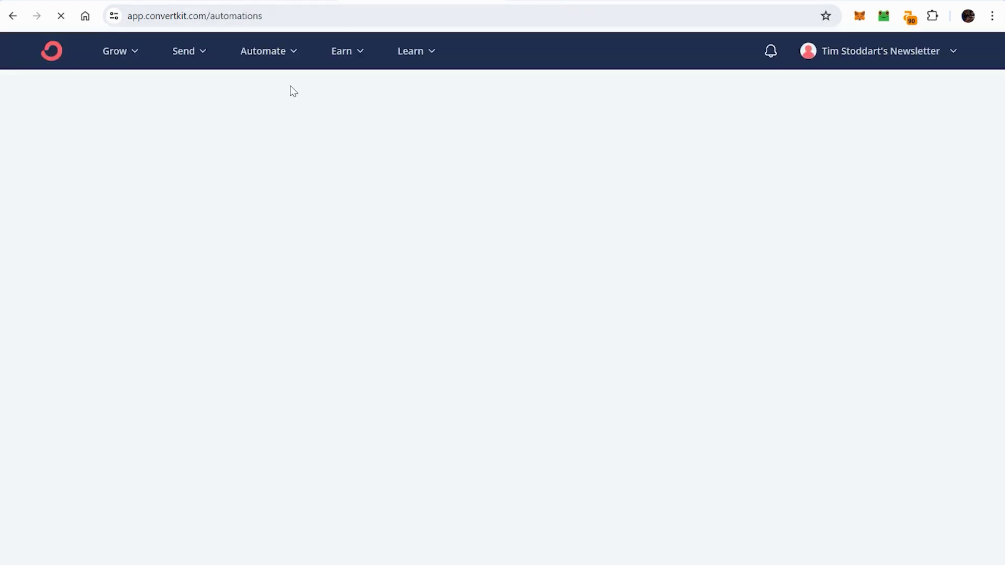
{"action": "left_click", "coordinate": [462, 440]}
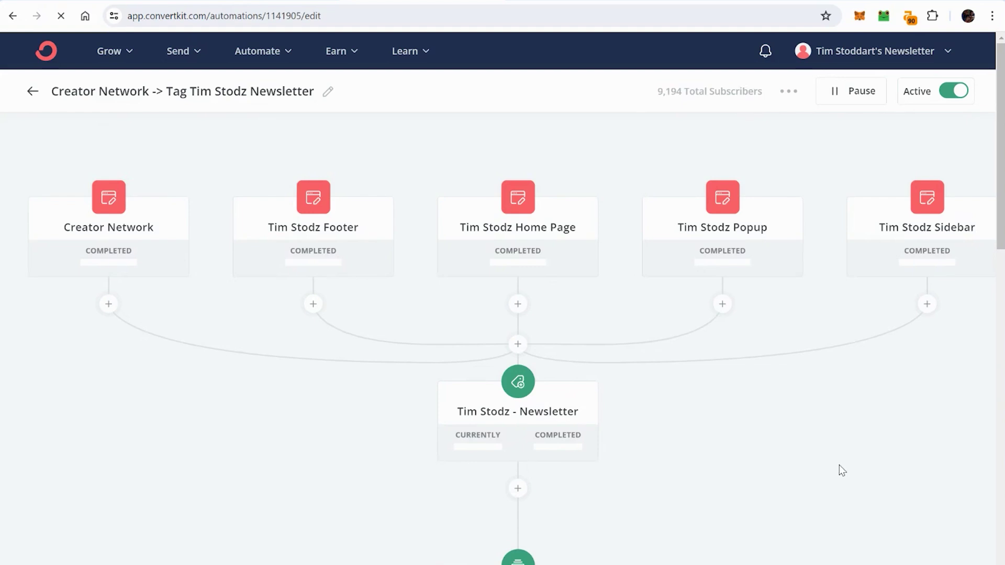
- Examine the automation's flow from its entry forms through the newsletter tag and Introduction sequence to the 3-day delay
{"action": "mouse_move", "coordinate": [108, 246]}
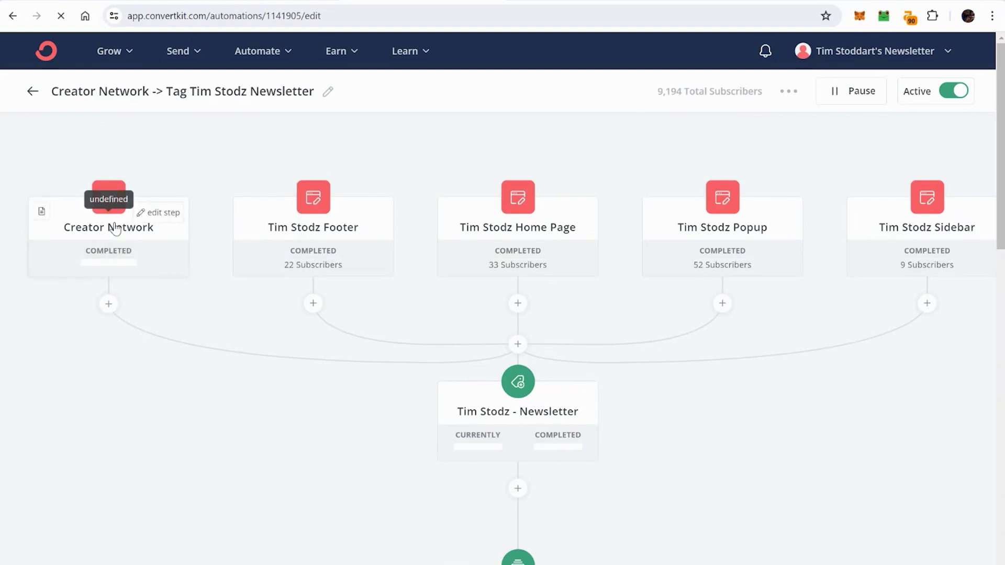
{"action": "scroll", "coordinate": [586, 301], "scroll_direction": "down", "scroll_amount": 6}
{"action": "scroll", "coordinate": [586, 300], "scroll_direction": "up", "scroll_amount": 6}
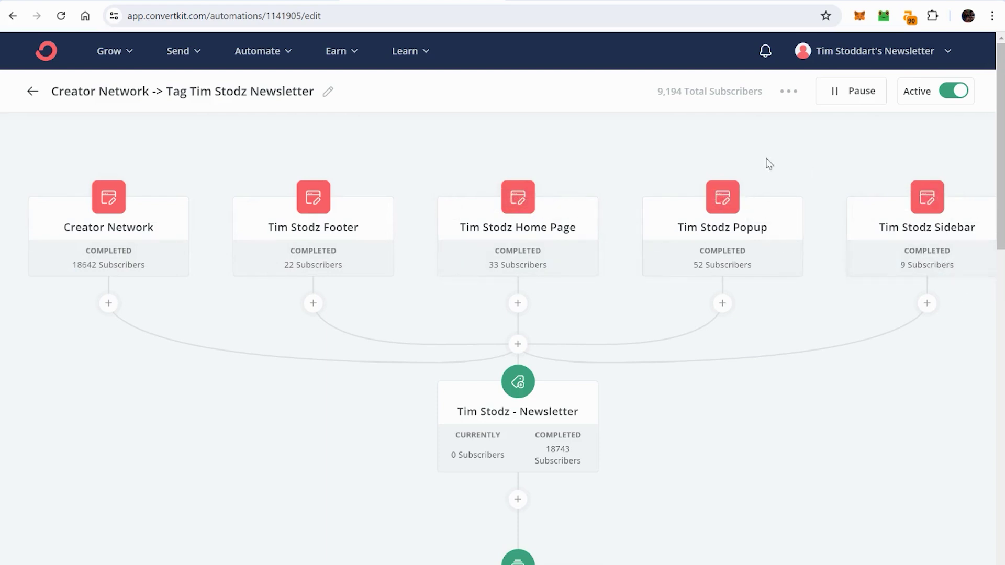
{"action": "scroll", "coordinate": [646, 535], "scroll_direction": "down", "scroll_amount": 5}
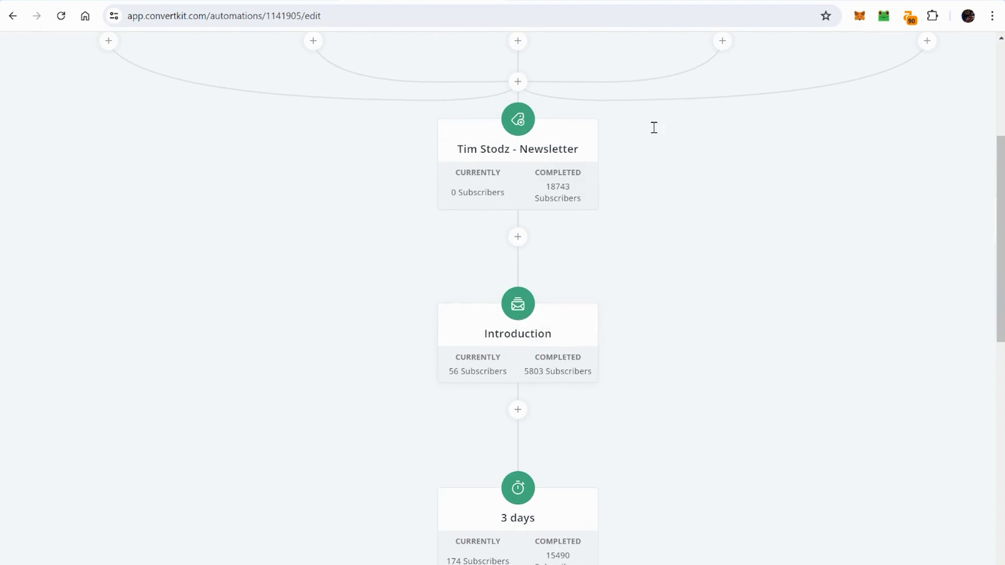
{"action": "scroll", "coordinate": [832, 141], "scroll_direction": "up", "scroll_amount": 5}
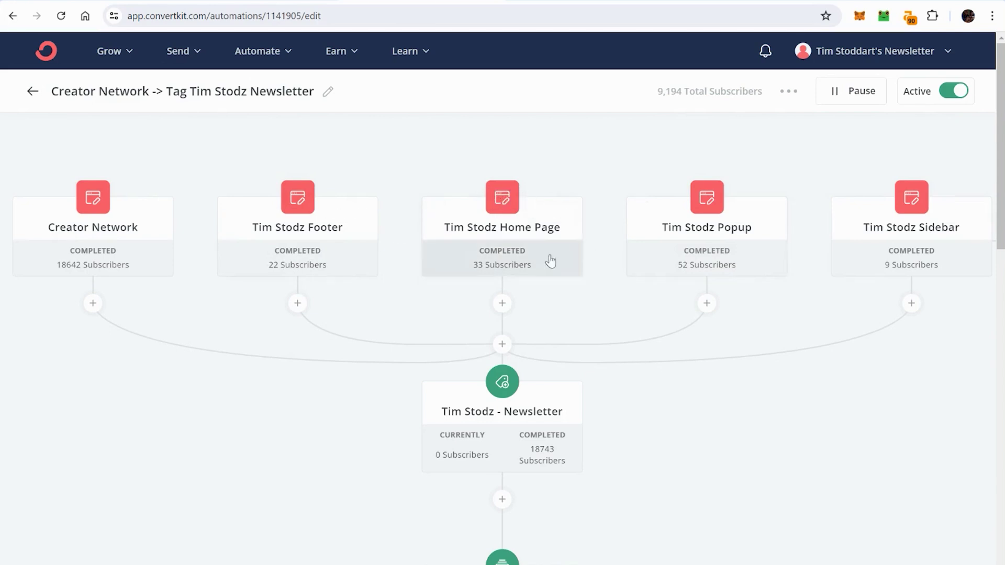
{"action": "scroll", "coordinate": [505, 413], "scroll_direction": "down", "scroll_amount": 4}
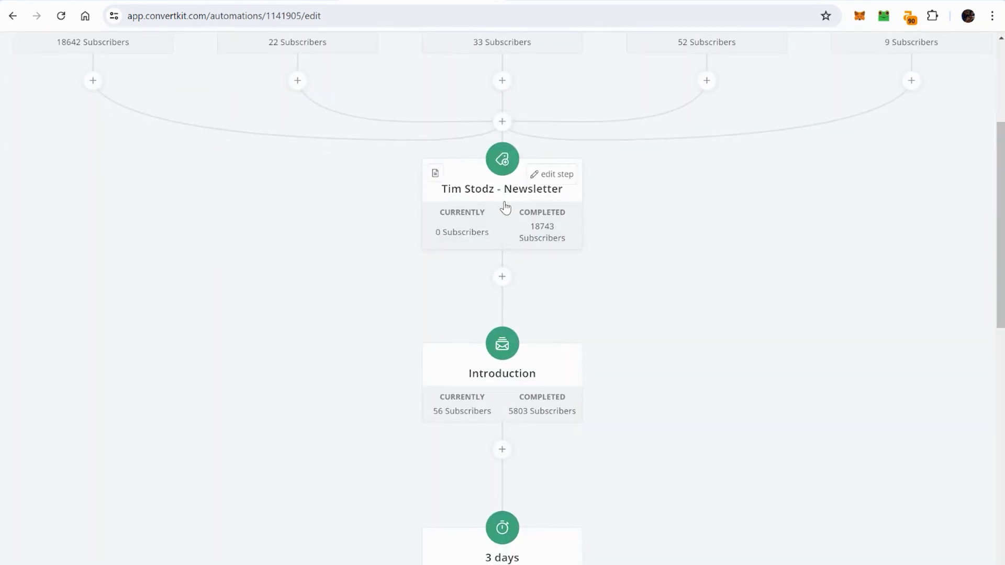
{"action": "scroll", "coordinate": [505, 208], "scroll_direction": "down", "scroll_amount": 4}
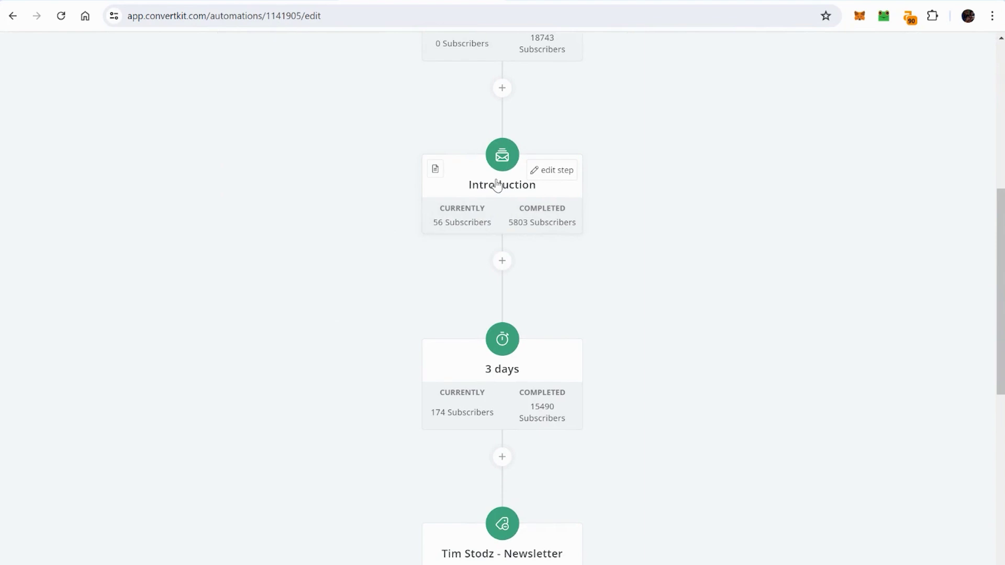
{"action": "scroll", "coordinate": [496, 186], "scroll_direction": "down", "scroll_amount": 2}
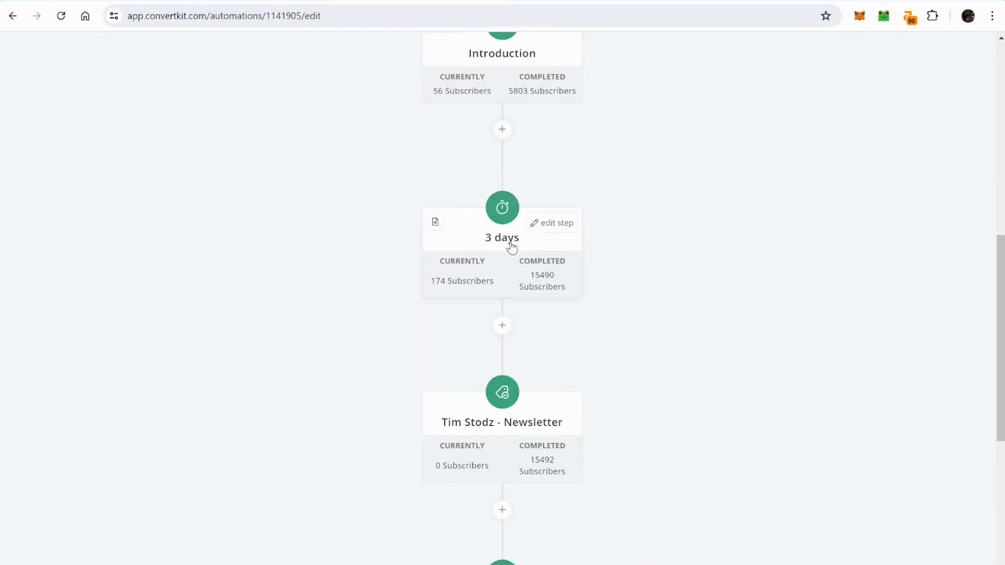
- Open the automation's Cuppa Sales Pitch sequence and review its three emails
{"action": "scroll", "coordinate": [511, 246], "scroll_direction": "down", "scroll_amount": 5}
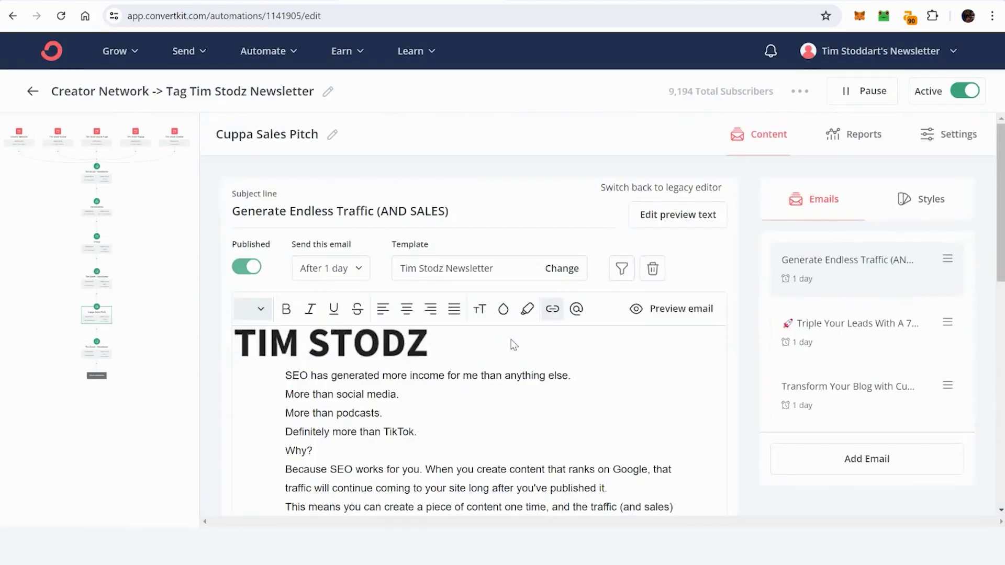
{"action": "scroll", "coordinate": [512, 343], "scroll_direction": "down", "scroll_amount": 10}
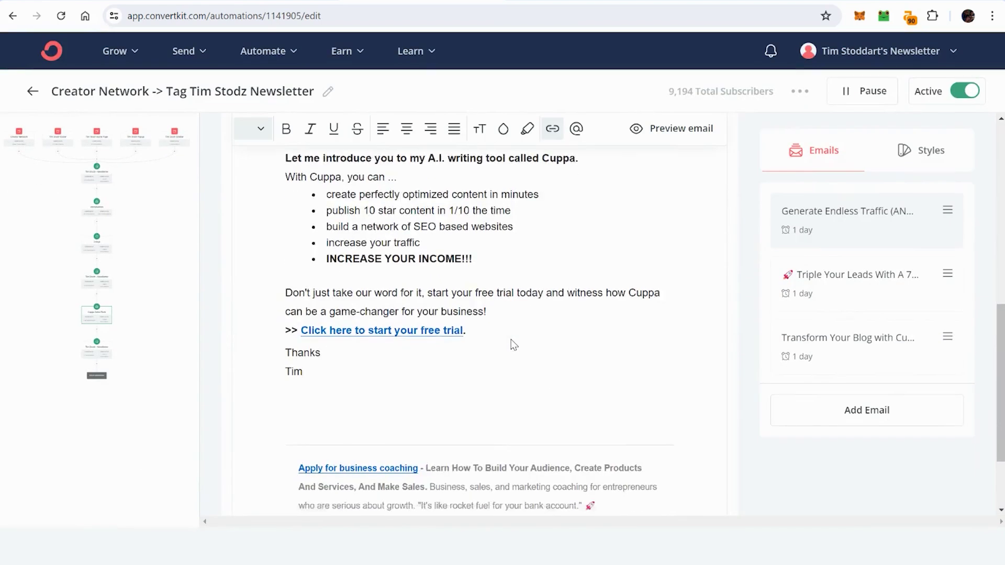
{"action": "scroll", "coordinate": [512, 341], "scroll_direction": "up", "scroll_amount": 10}
{"action": "scroll", "coordinate": [511, 343], "scroll_direction": "down", "scroll_amount": 9}
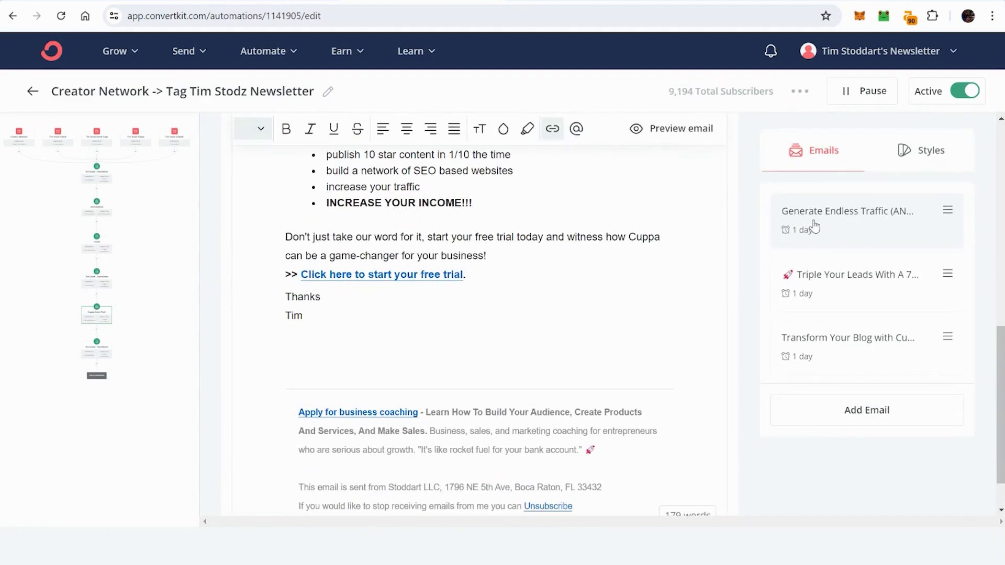
{"action": "left_click", "coordinate": [833, 283]}
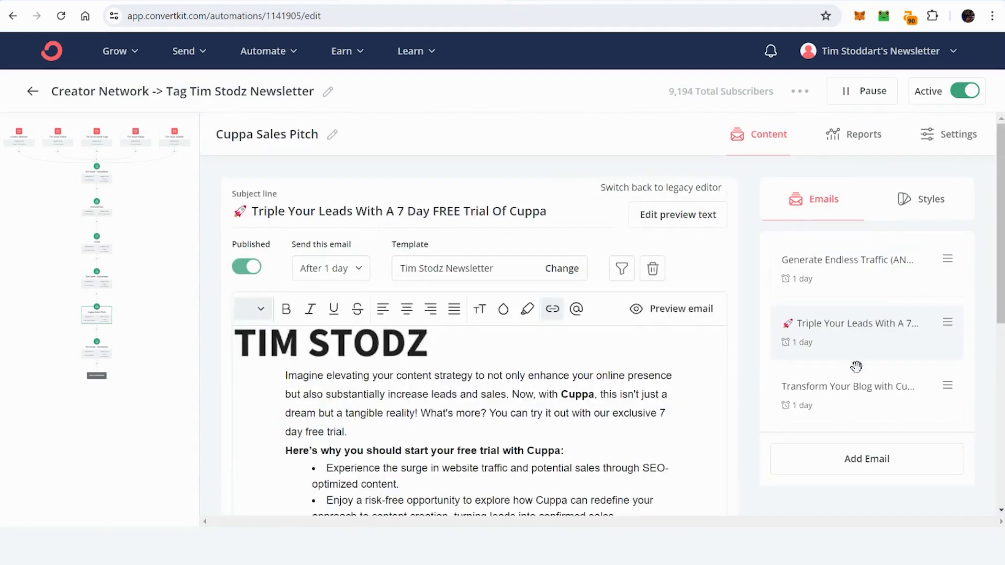
{"action": "left_click", "coordinate": [865, 401]}
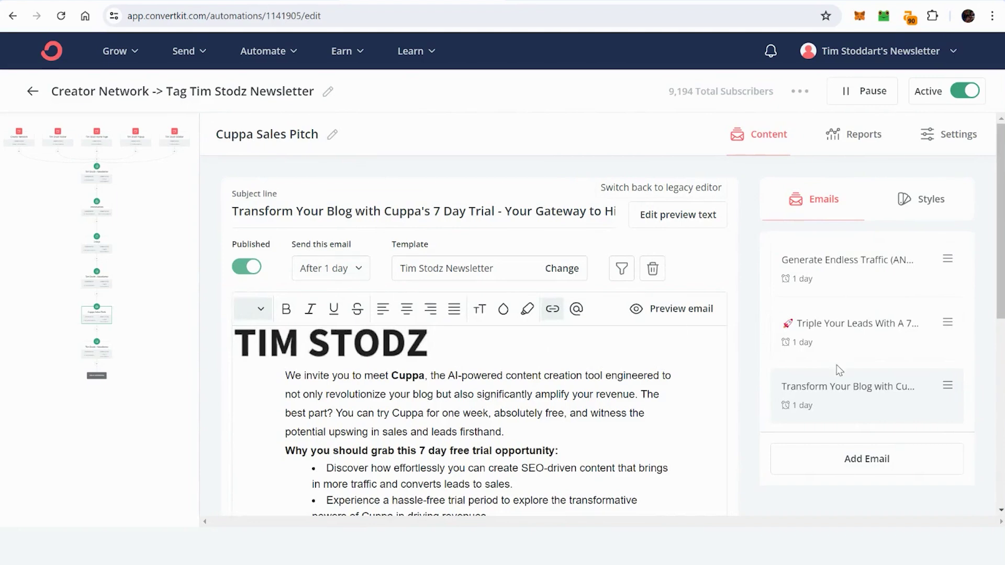
- Return to the full automation map and inspect the final newsletter tag step before the end of the automation
{"action": "left_click", "coordinate": [150, 281]}
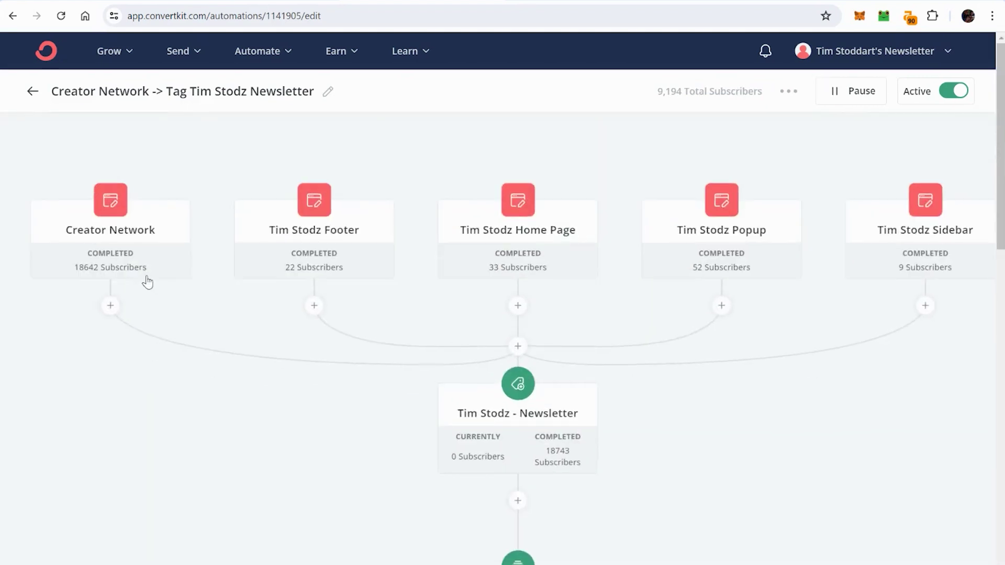
{"action": "scroll", "coordinate": [479, 397], "scroll_direction": "down", "scroll_amount": 15}
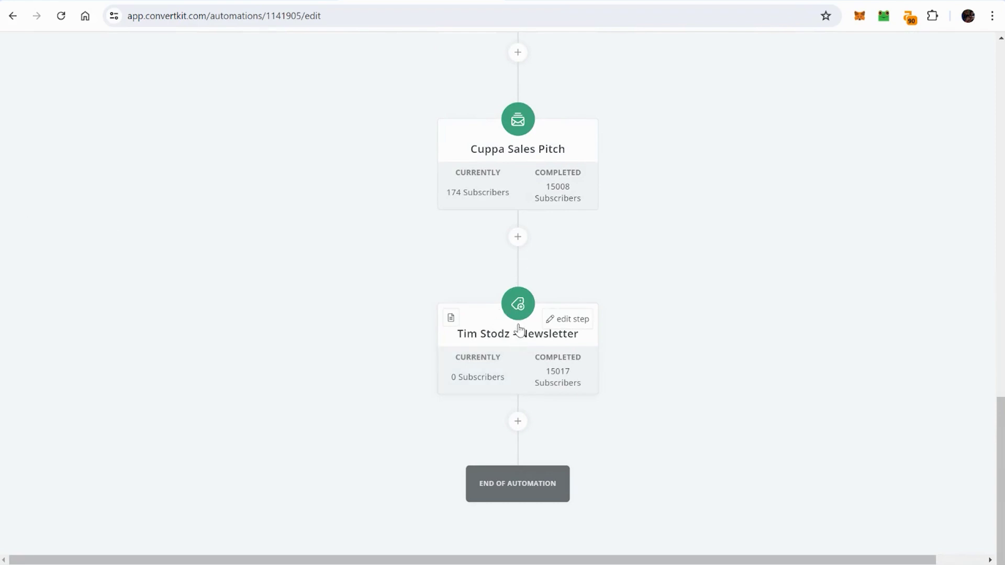
{"action": "scroll", "coordinate": [522, 345], "scroll_direction": "up", "scroll_amount": 10}
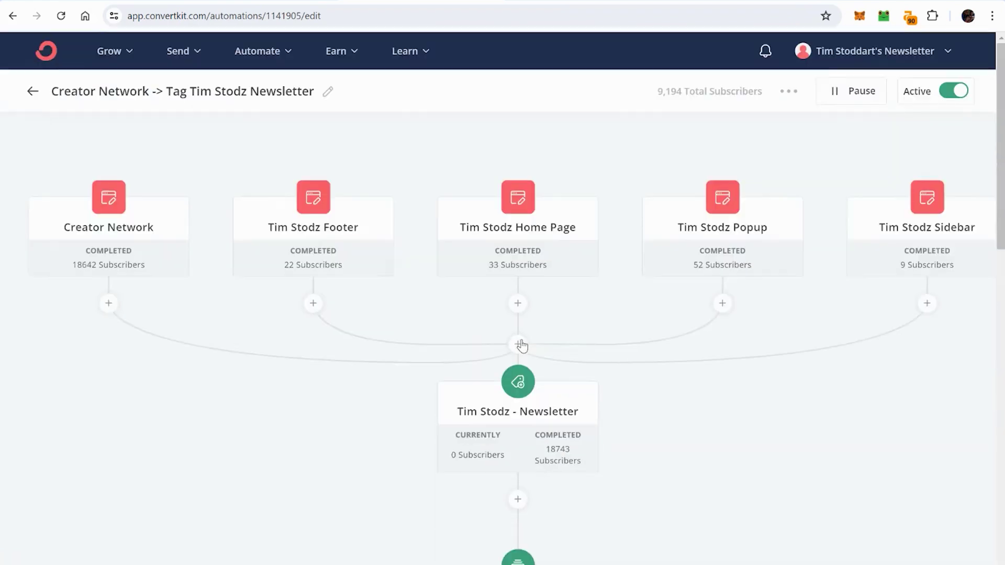
- Open the Broadcasts list and view the report of the "How To Write Online" broadcast
{"action": "left_click", "coordinate": [193, 52]}
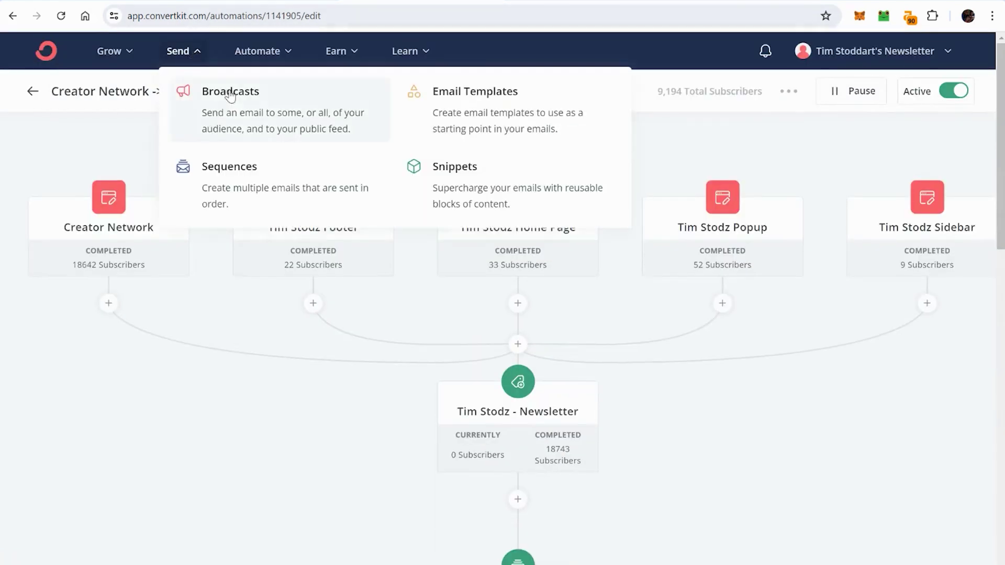
{"action": "left_click", "coordinate": [237, 102]}
{"action": "scroll", "coordinate": [237, 109], "scroll_direction": "down", "scroll_amount": 15}
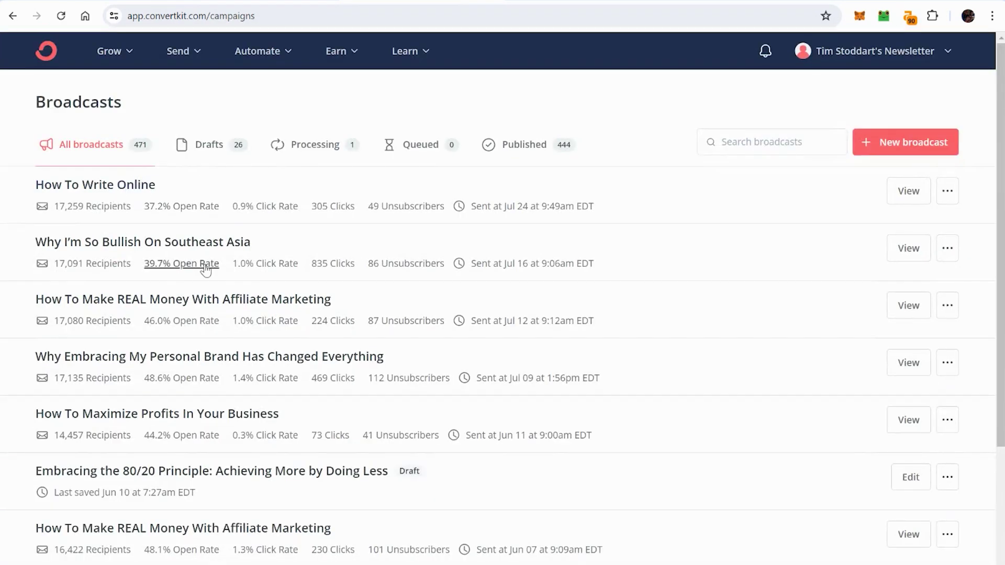
{"action": "left_click", "coordinate": [138, 191]}
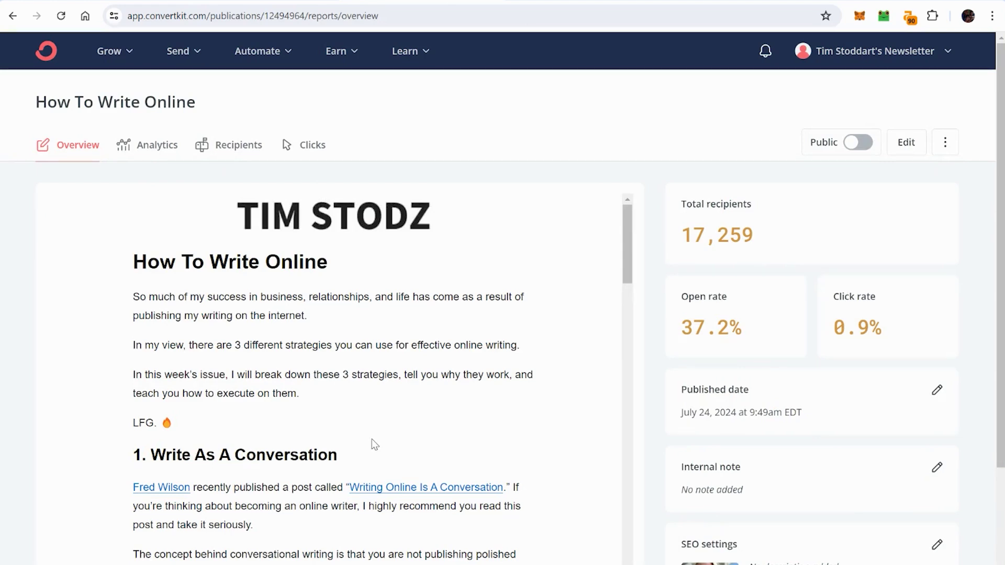
{"action": "scroll", "coordinate": [404, 400], "scroll_direction": "down", "scroll_amount": 8}
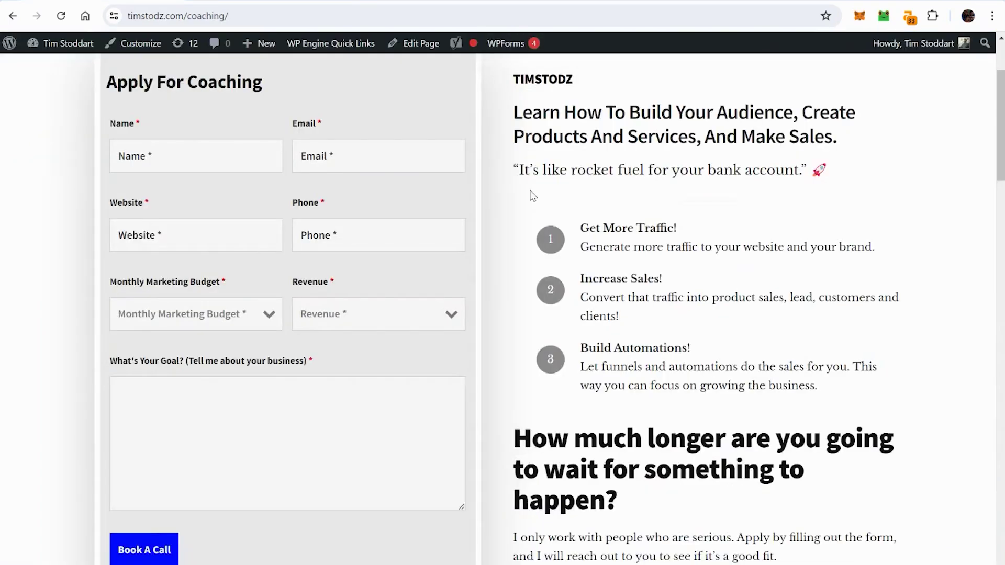
- Switch back to the personal website's coaching page and go to its Portfolio
{"action": "scroll", "coordinate": [531, 195], "scroll_direction": "up", "scroll_amount": 3}
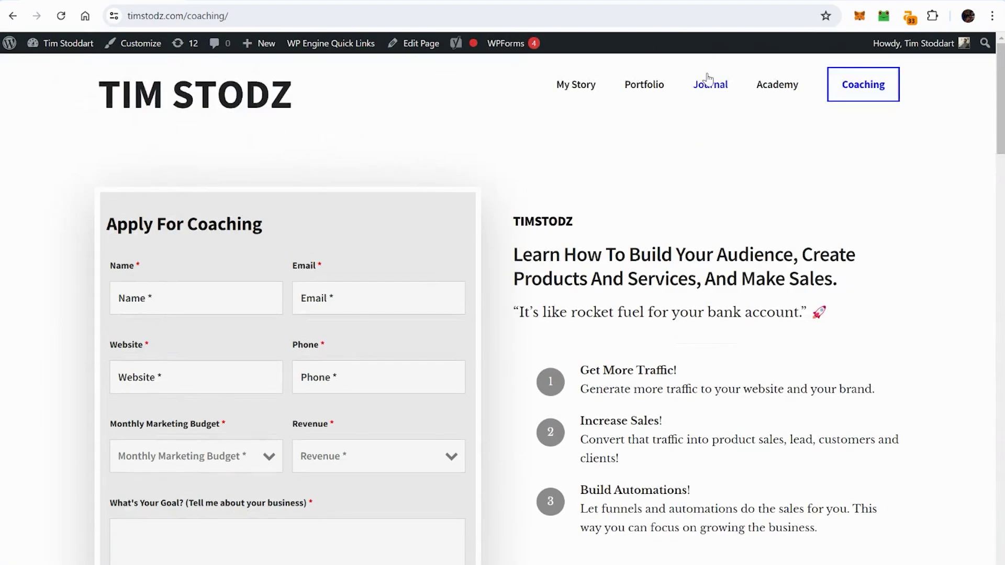
{"action": "left_click", "coordinate": [635, 94]}
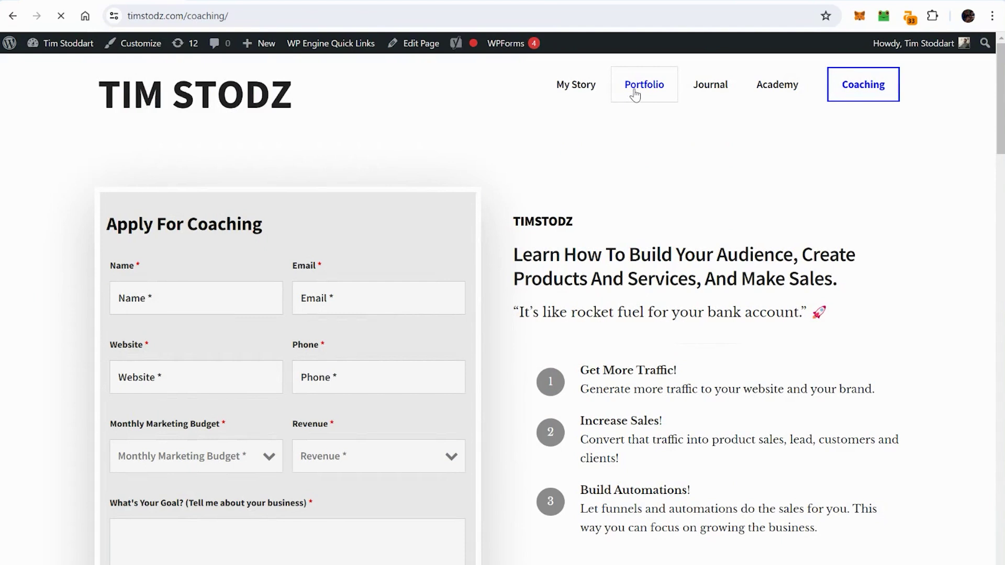
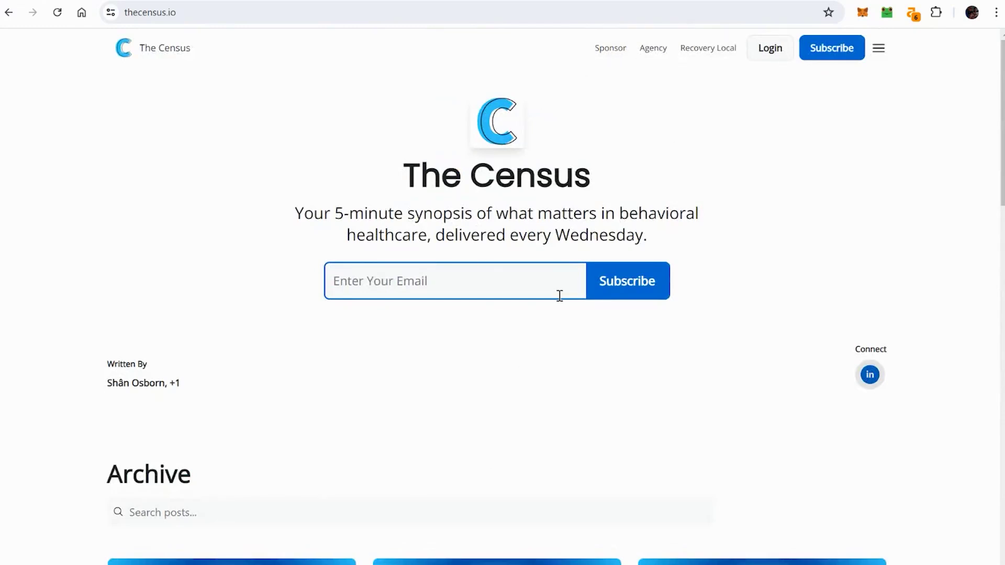
- Look over The Census newsletter's home page and archive, and switch to the beehiiv home page
{"action": "scroll", "coordinate": [558, 294], "scroll_direction": "down", "scroll_amount": 4}
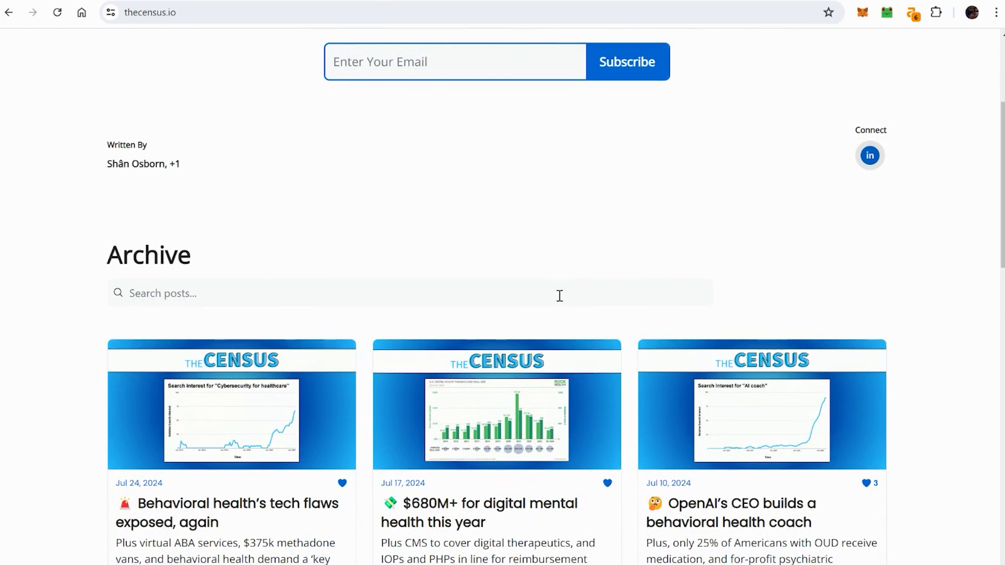
{"action": "scroll", "coordinate": [559, 295], "scroll_direction": "up", "scroll_amount": 4}
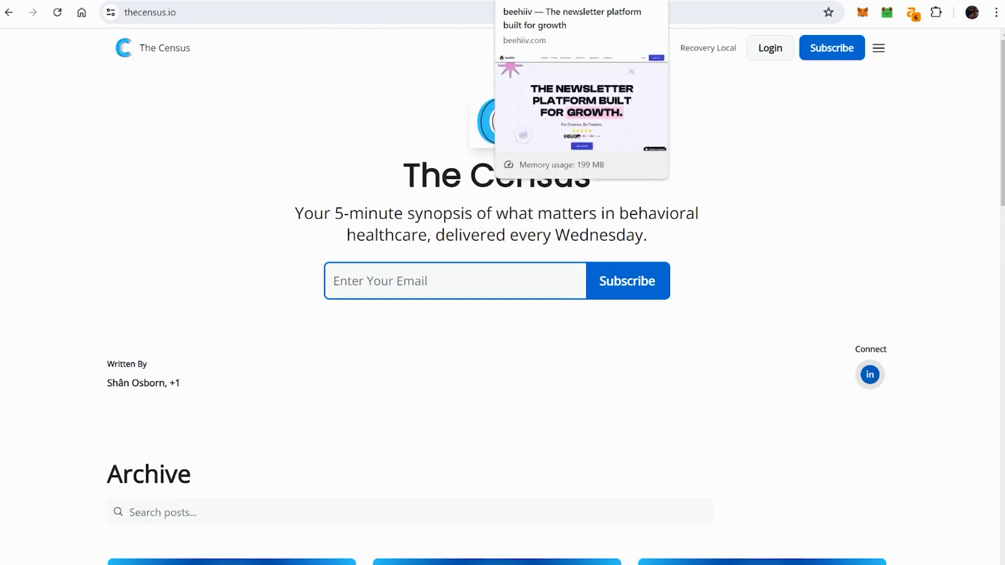
{"action": "left_click", "coordinate": [554, 1]}
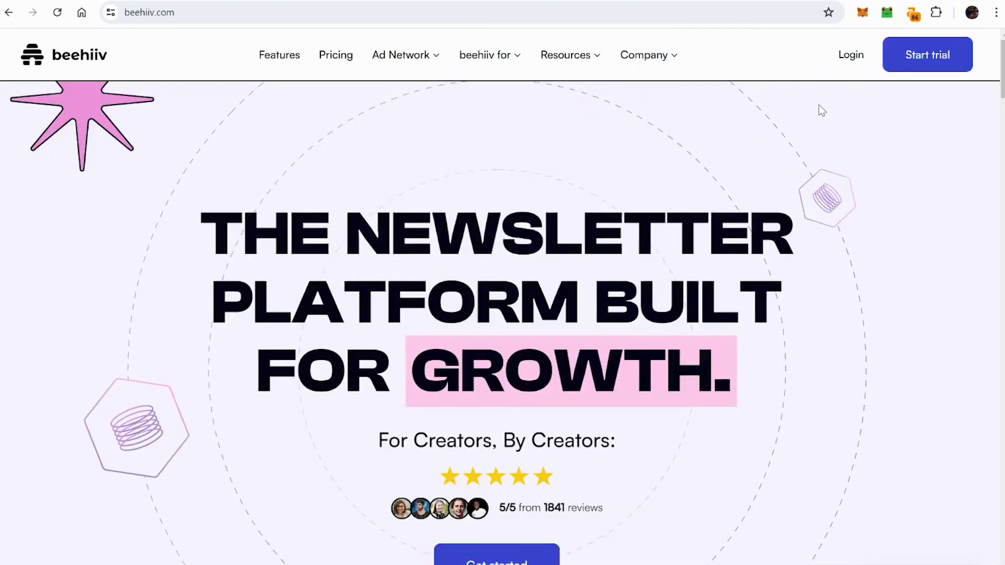
- Log in to beehiiv, view The Census dashboard and its Posts list, and expand the Audience options
{"action": "left_click", "coordinate": [850, 56]}
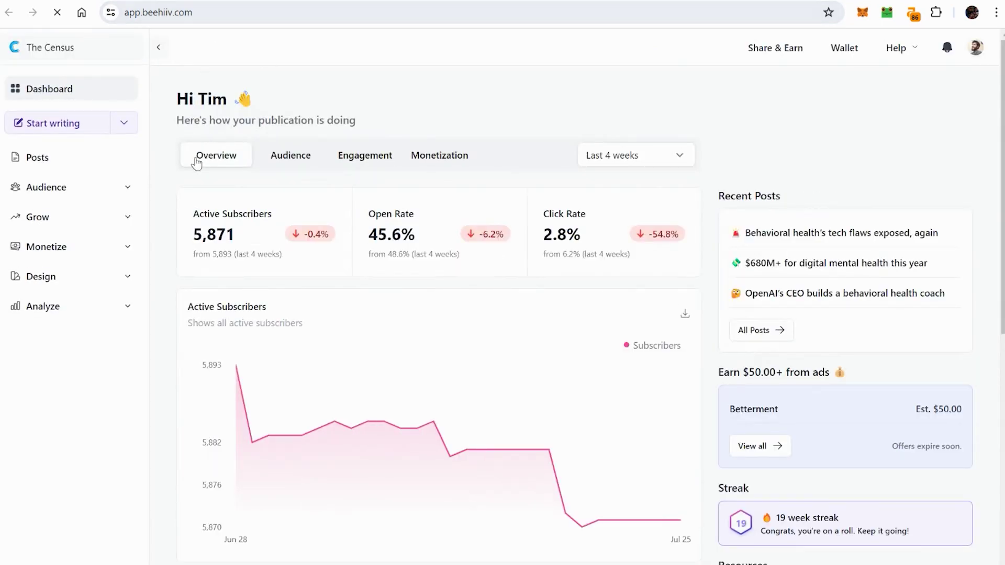
{"action": "left_click", "coordinate": [52, 160]}
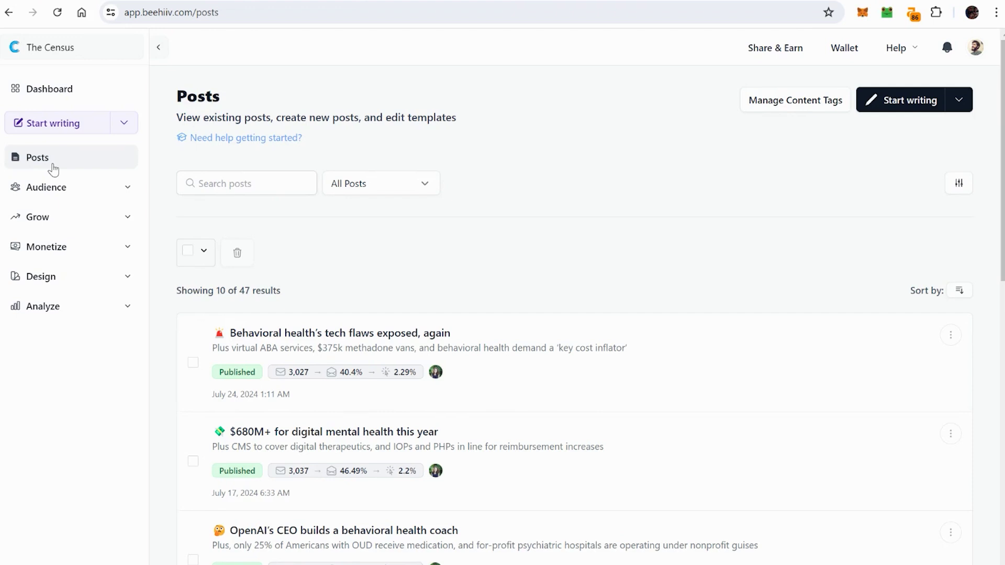
{"action": "left_click", "coordinate": [59, 192]}
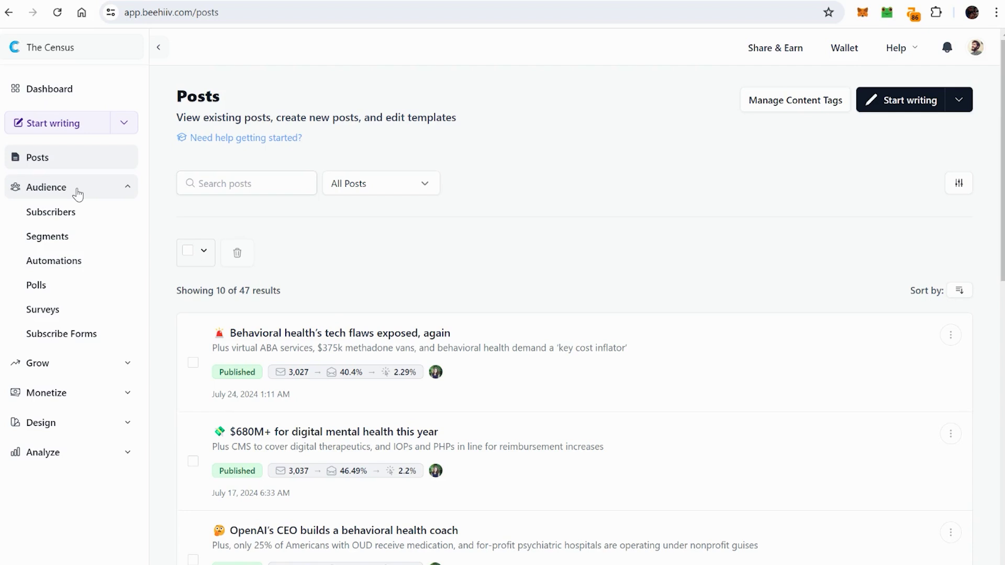
- Start a new blank post in The Census and view its empty body and title field
{"action": "left_click", "coordinate": [912, 102]}
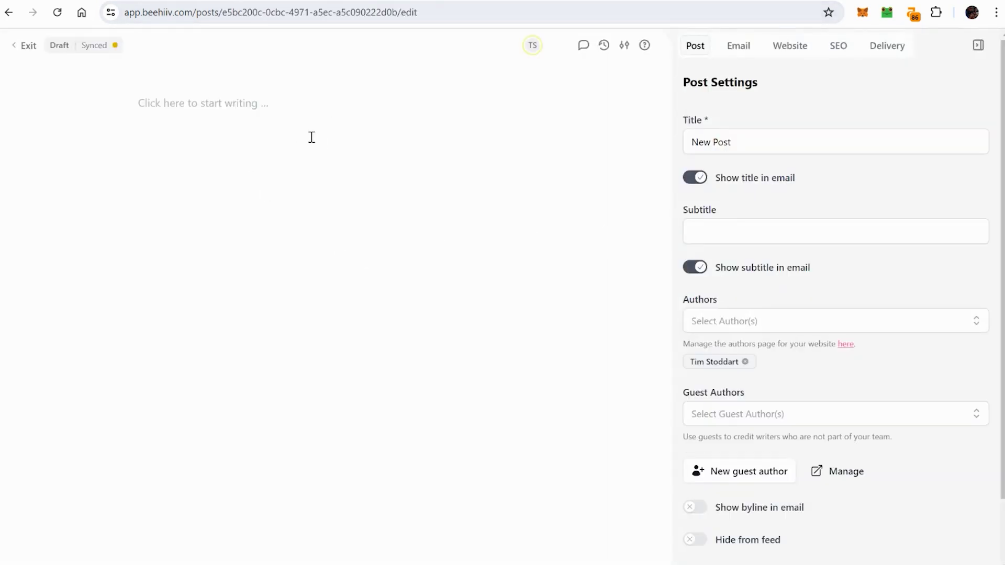
{"action": "left_click", "coordinate": [217, 104]}
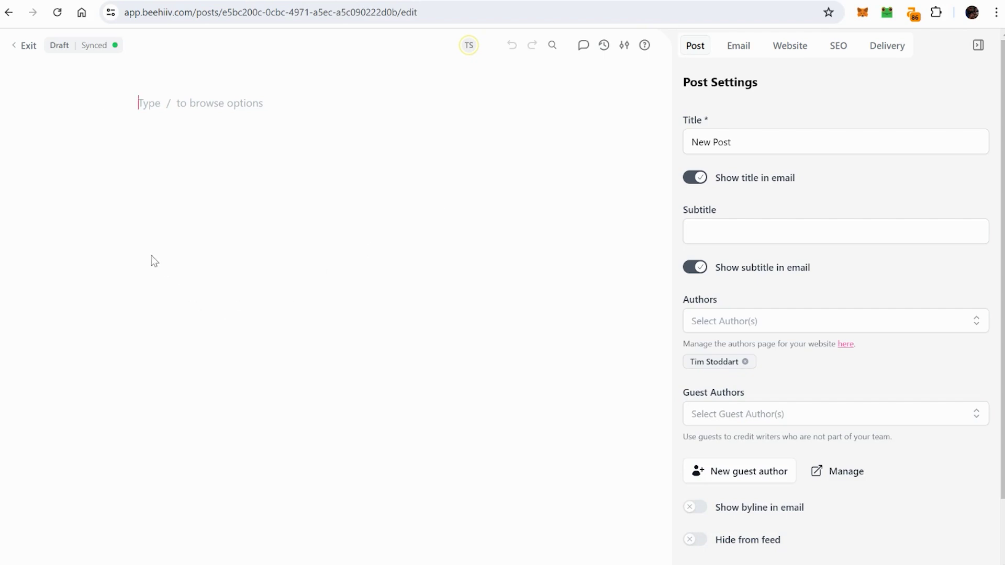
{"action": "left_click", "coordinate": [756, 145]}
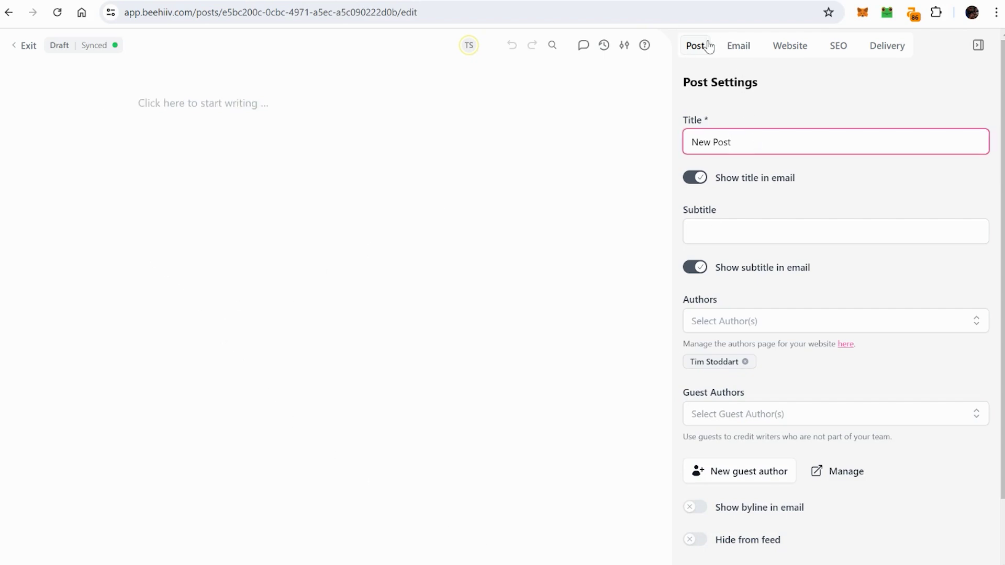
- Look through the new post's Email, Website and SEO settings and return to the title in its Post settings
{"action": "left_click", "coordinate": [735, 49]}
{"action": "left_click", "coordinate": [784, 51]}
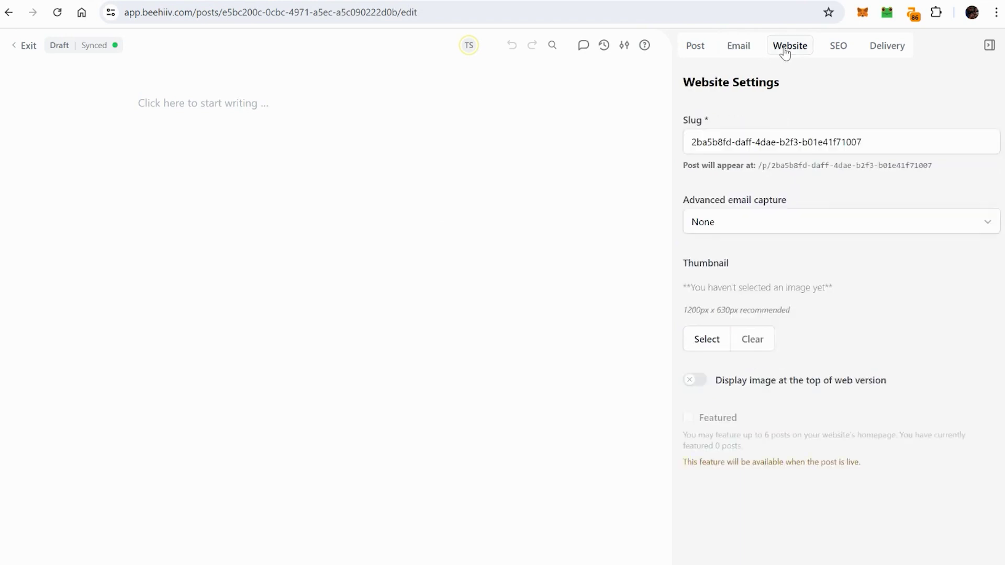
{"action": "left_click", "coordinate": [836, 54]}
{"action": "left_click", "coordinate": [801, 54]}
{"action": "left_click", "coordinate": [693, 53]}
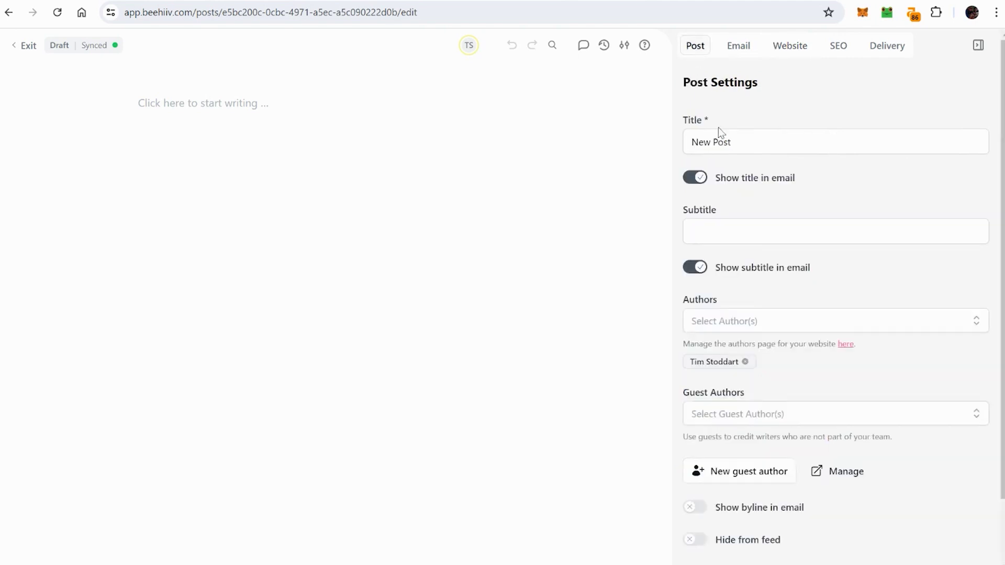
{"action": "left_click", "coordinate": [763, 144]}
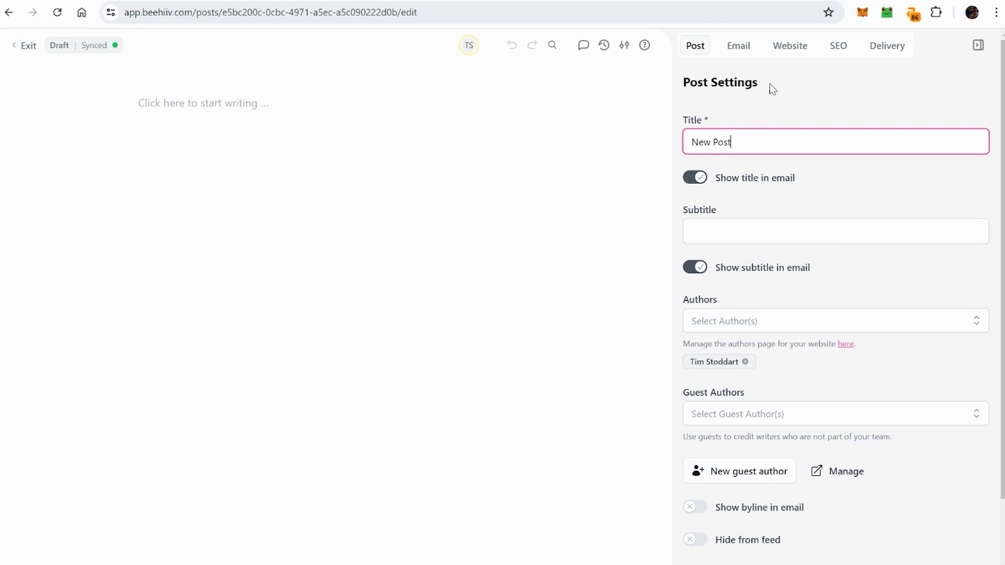
- Highlight the slug in the new post's Website settings and exit the post editor
{"action": "left_click", "coordinate": [783, 52]}
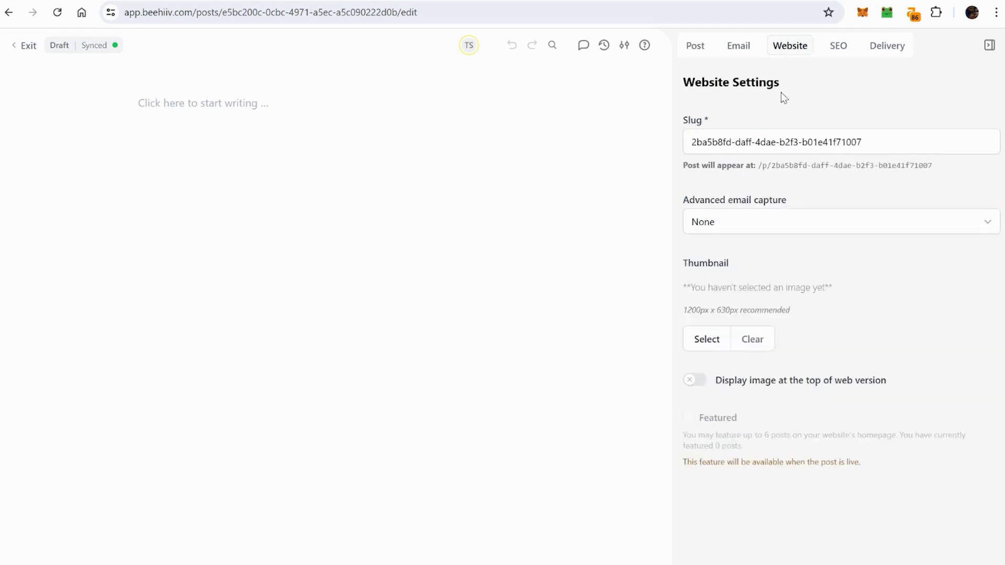
{"action": "left_click", "coordinate": [866, 144]}
{"action": "left_click_drag", "start_coordinate": [866, 143], "coordinate": [621, 160]}
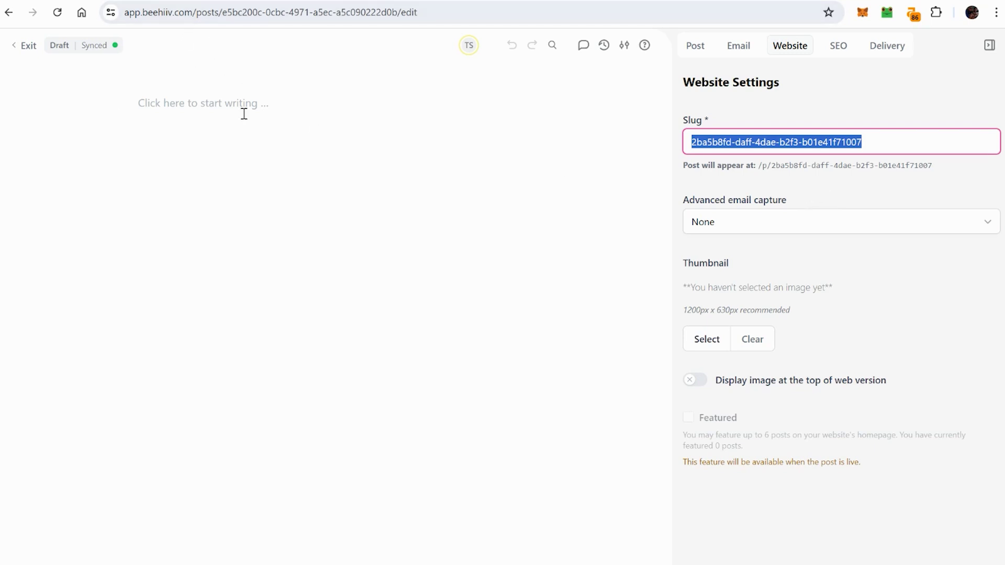
{"action": "left_click", "coordinate": [30, 46]}
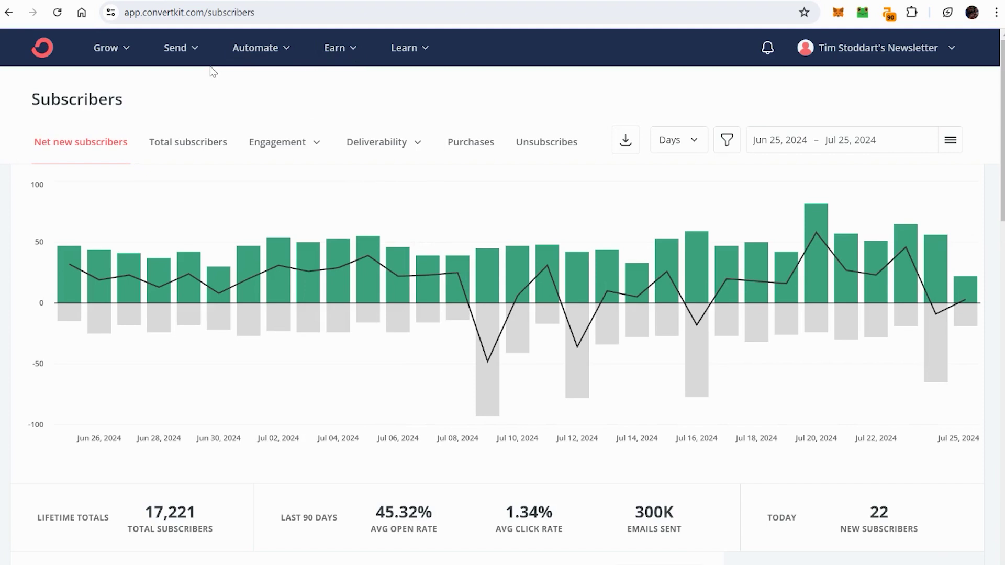
- Go from the ConvertKit subscriber report to the public home page at convertkit.com
{"action": "left_click", "coordinate": [310, 9]}
{"action": "type", "text": "convertki"}
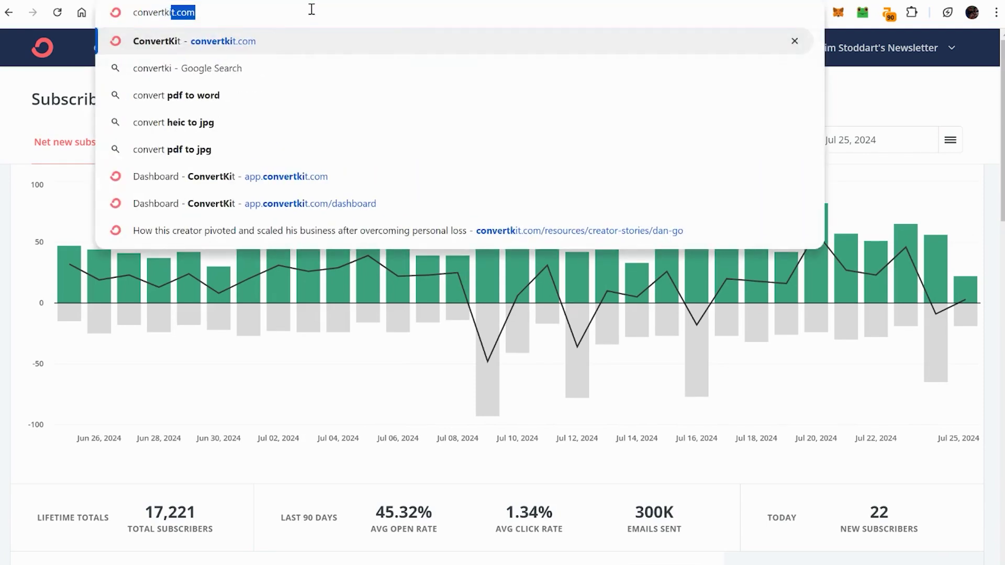
{"action": "type", "text": "t.com"}
{"action": "key", "text": "Return"}
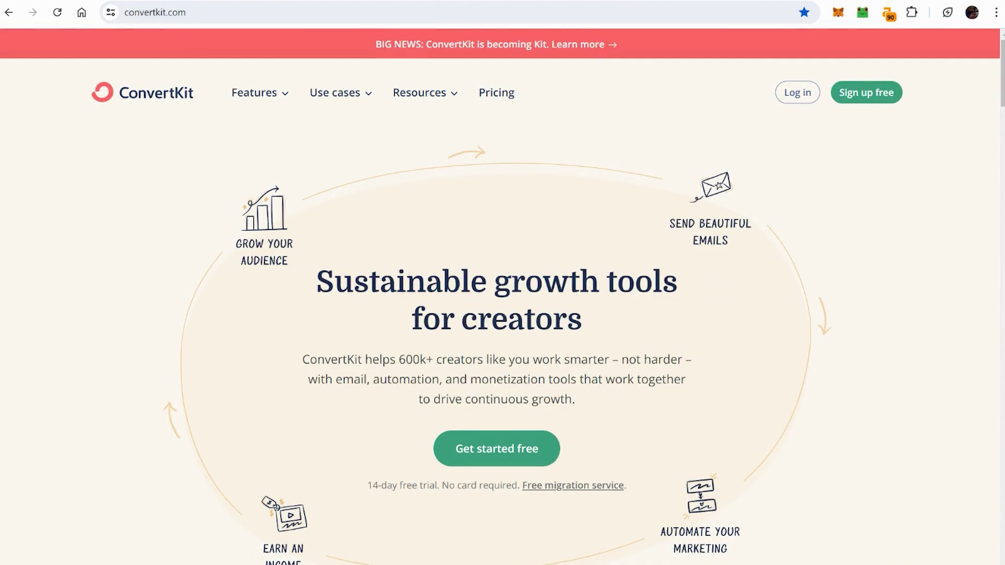
- Switch to The Blank Page newsletter and skim its "Getting One Thing Done" post
{"action": "left_click", "coordinate": [398, 1]}
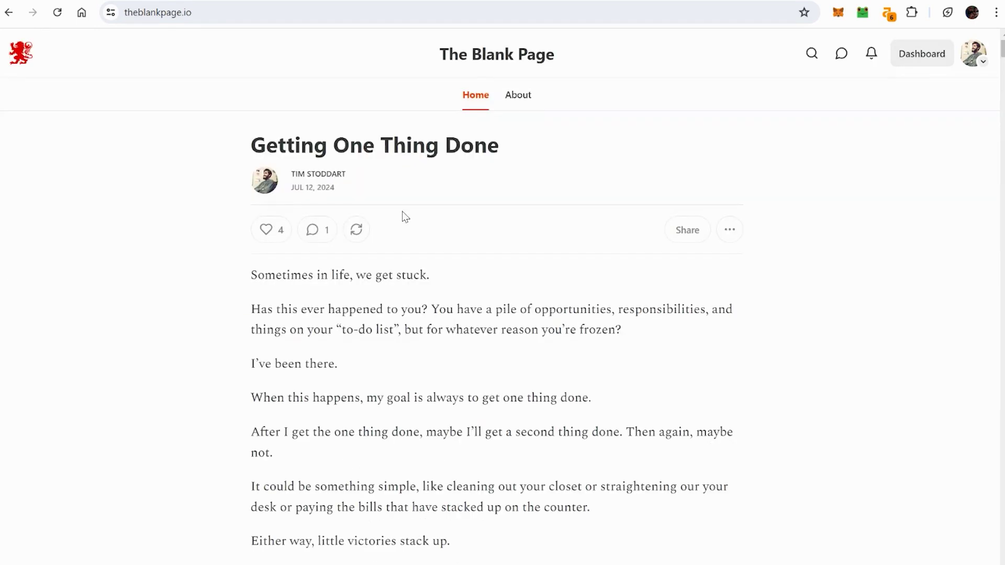
{"action": "scroll", "coordinate": [486, 425], "scroll_direction": "down", "scroll_amount": 6}
{"action": "scroll", "coordinate": [486, 425], "scroll_direction": "up", "scroll_amount": 6}
- Search Google for noahpinion and open the Noahpinion Substack from the results
{"action": "left_click", "coordinate": [470, 13]}
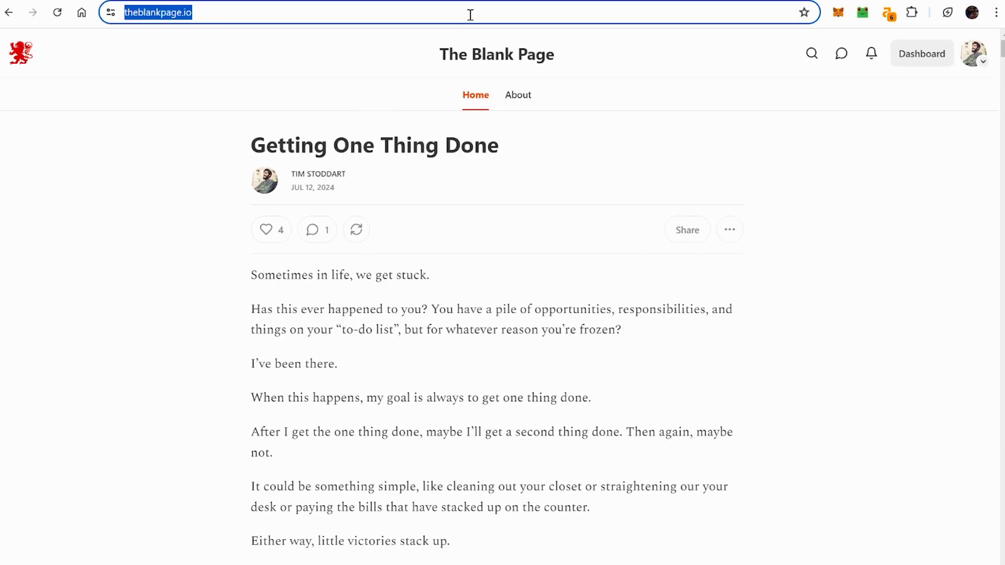
{"action": "type", "text": "noahpi"}
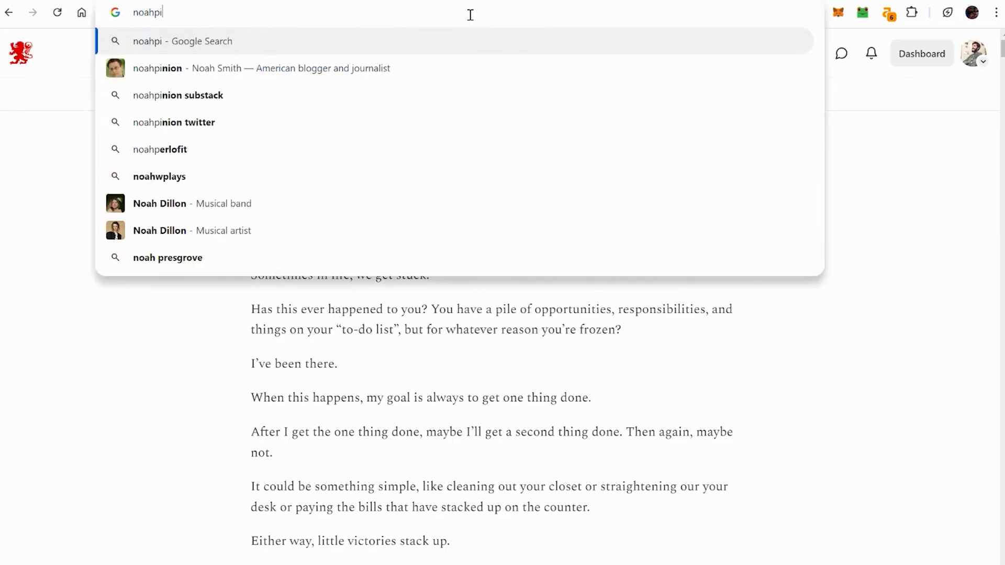
{"action": "type", "text": "nion"}
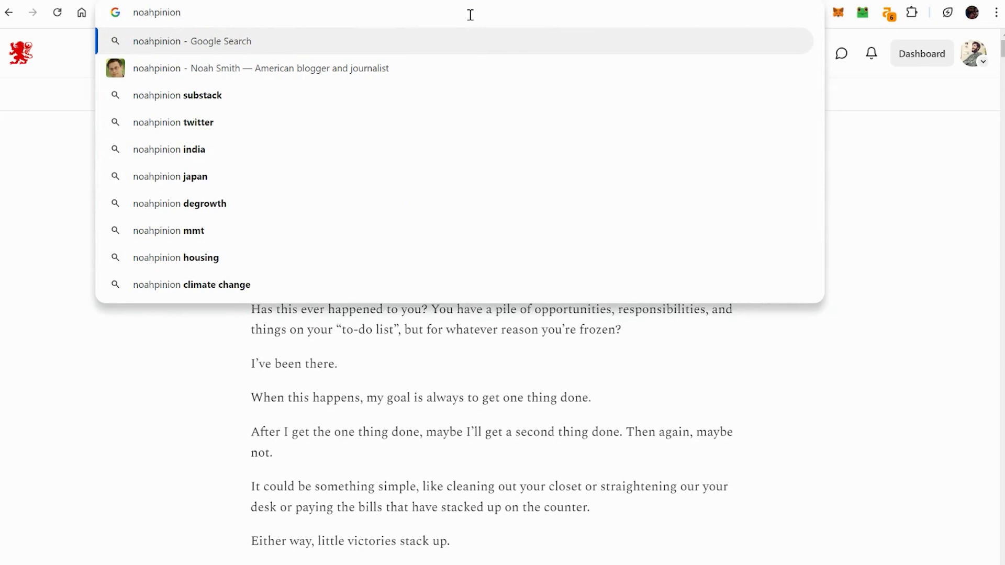
{"action": "key", "text": "Down"}
{"action": "key", "text": "Return"}
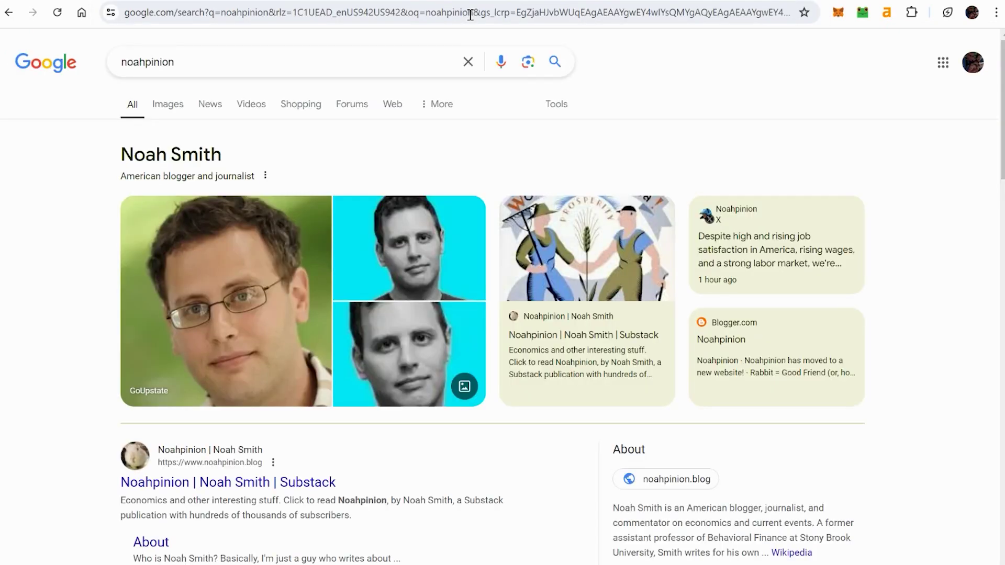
{"action": "left_click", "coordinate": [271, 482]}
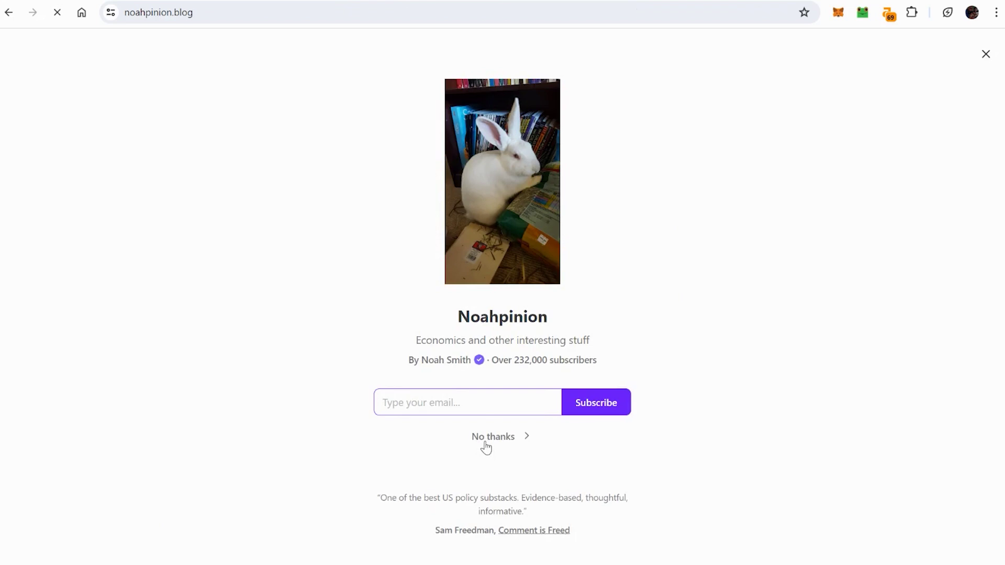
- Decline Noahpinion's subscription prompt and look over the posts and recommendations on its home page
{"action": "left_click", "coordinate": [486, 443]}
{"action": "scroll", "coordinate": [664, 418], "scroll_direction": "down", "scroll_amount": 5}
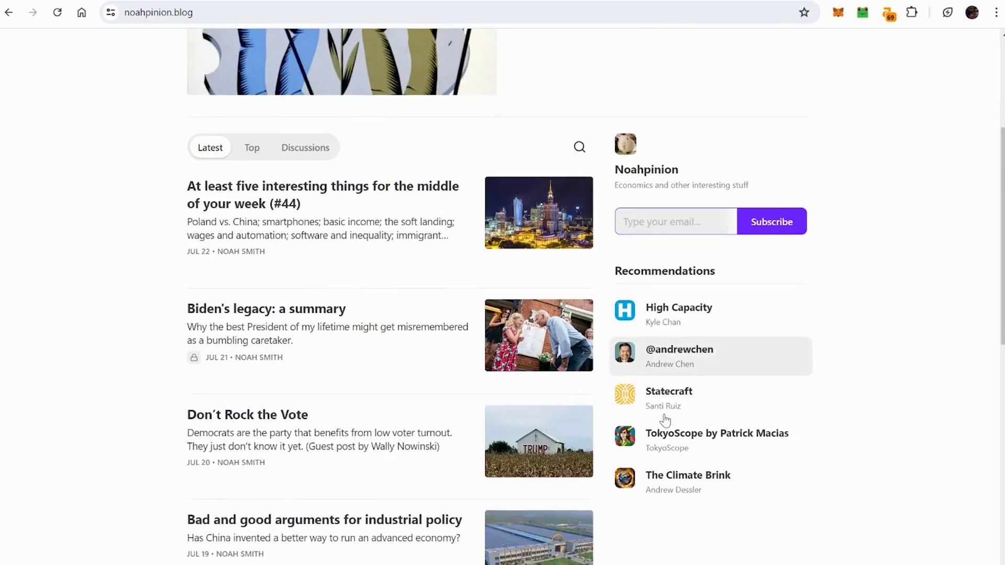
{"action": "scroll", "coordinate": [664, 419], "scroll_direction": "down", "scroll_amount": 5}
{"action": "scroll", "coordinate": [665, 419], "scroll_direction": "up", "scroll_amount": 10}
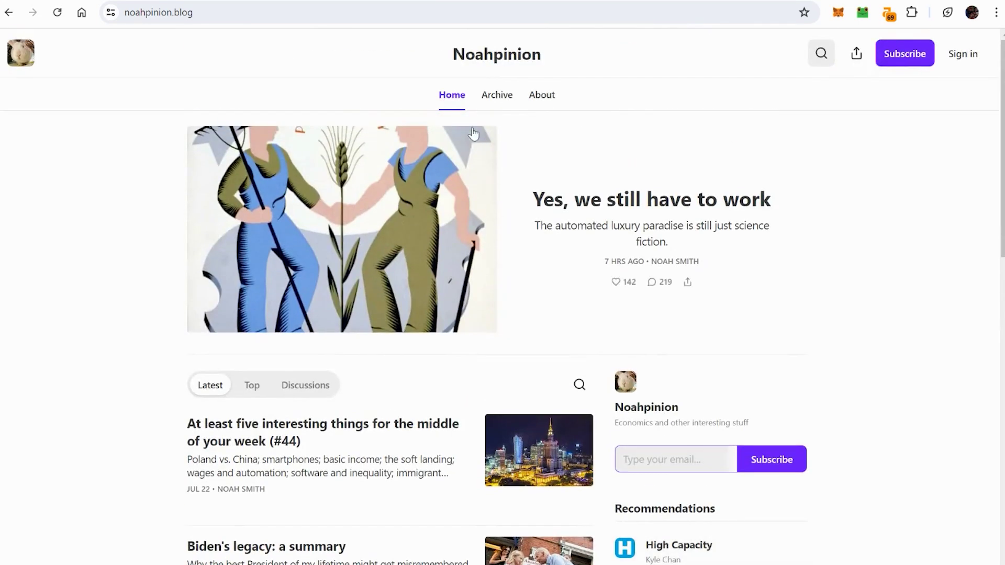
- Go to longevitygains.com and skip its subscription prompt to sample the newsletter
{"action": "left_click", "coordinate": [539, 12]}
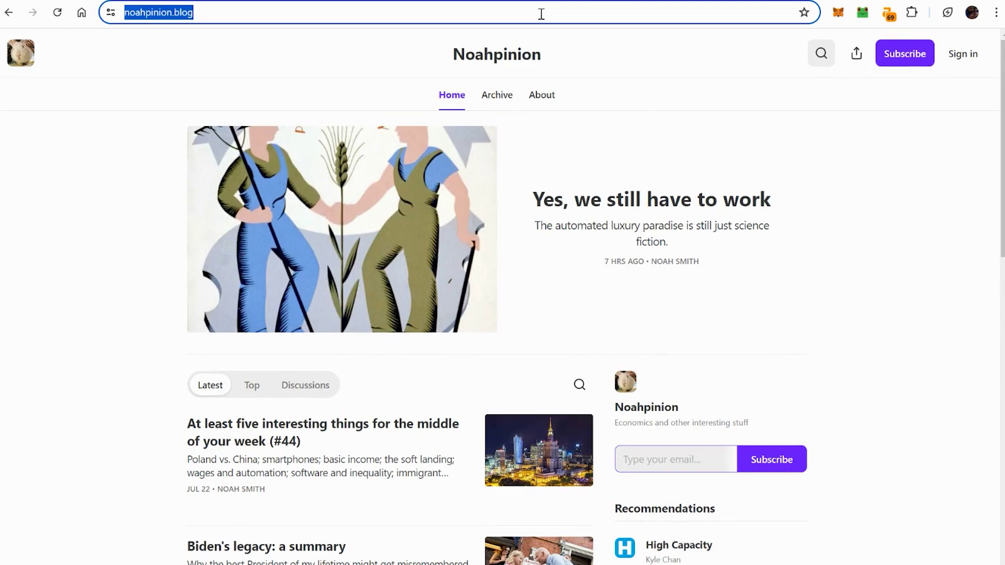
{"action": "type", "text": "longevitygains."}
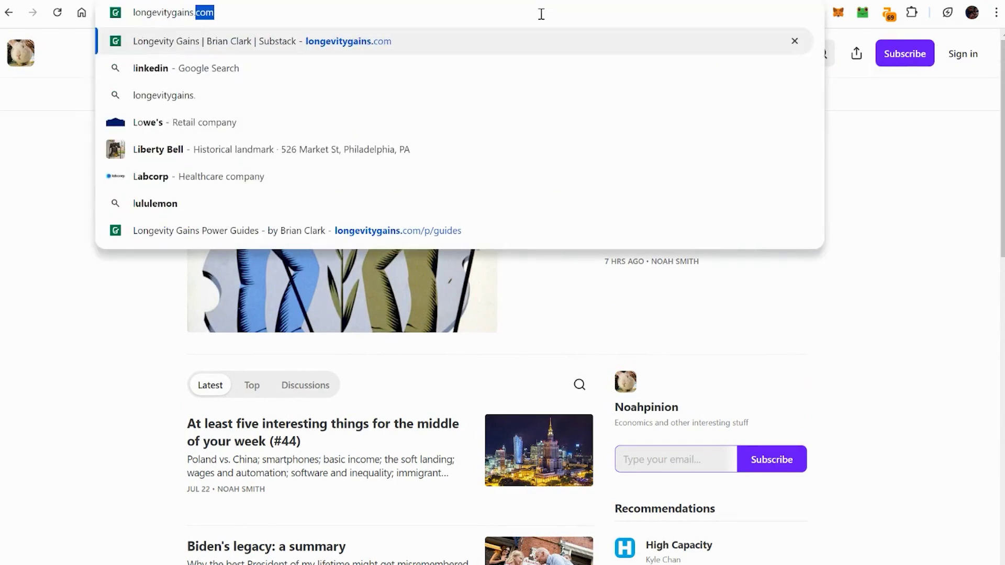
{"action": "type", "text": "com"}
{"action": "key", "text": "Return"}
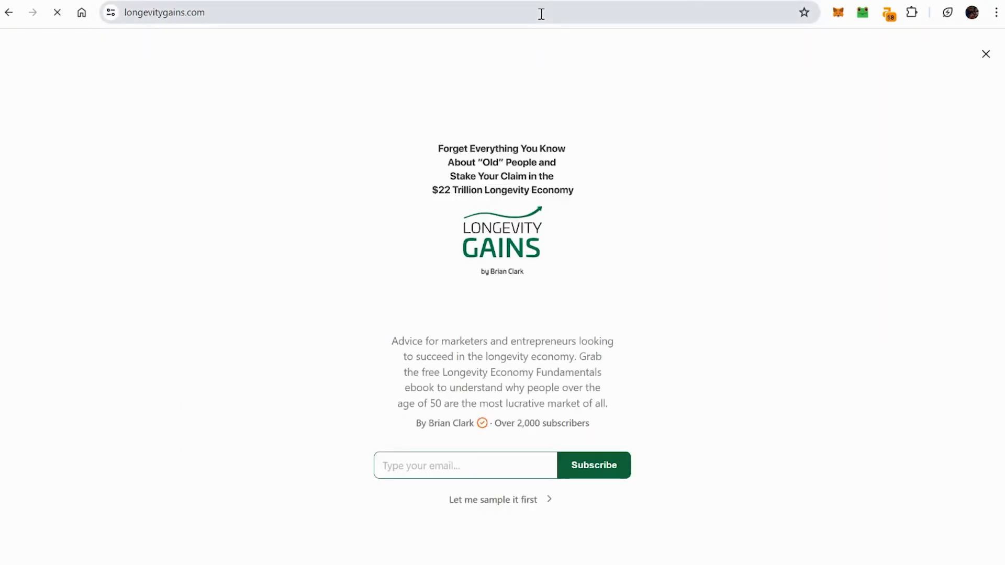
{"action": "left_click", "coordinate": [515, 518]}
- Look over the featured ebook, latest posts and recommendations on the Longevity Gains home page
{"action": "scroll", "coordinate": [514, 518], "scroll_direction": "down", "scroll_amount": 6}
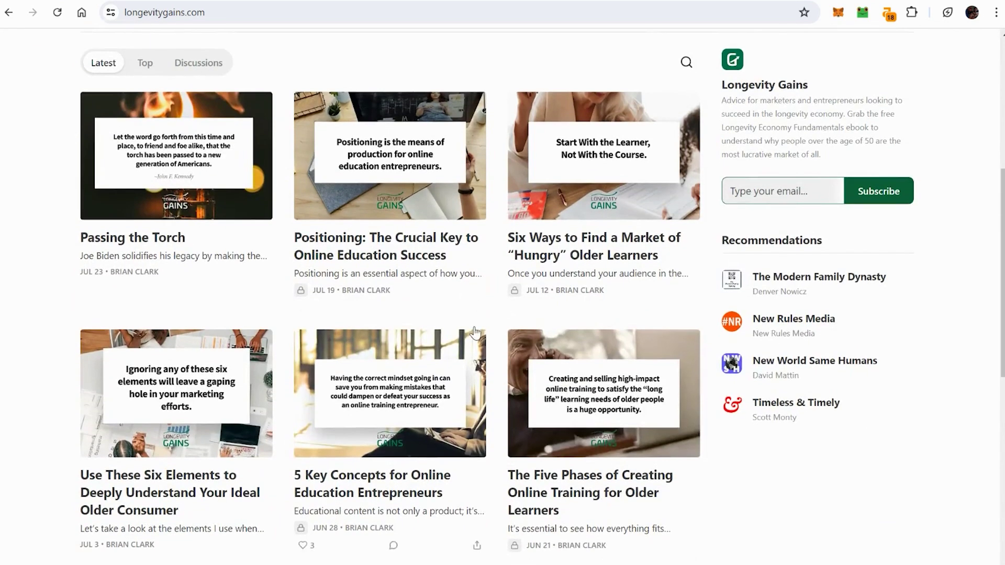
{"action": "scroll", "coordinate": [475, 332], "scroll_direction": "up", "scroll_amount": 7}
{"action": "scroll", "coordinate": [476, 332], "scroll_direction": "down", "scroll_amount": 2}
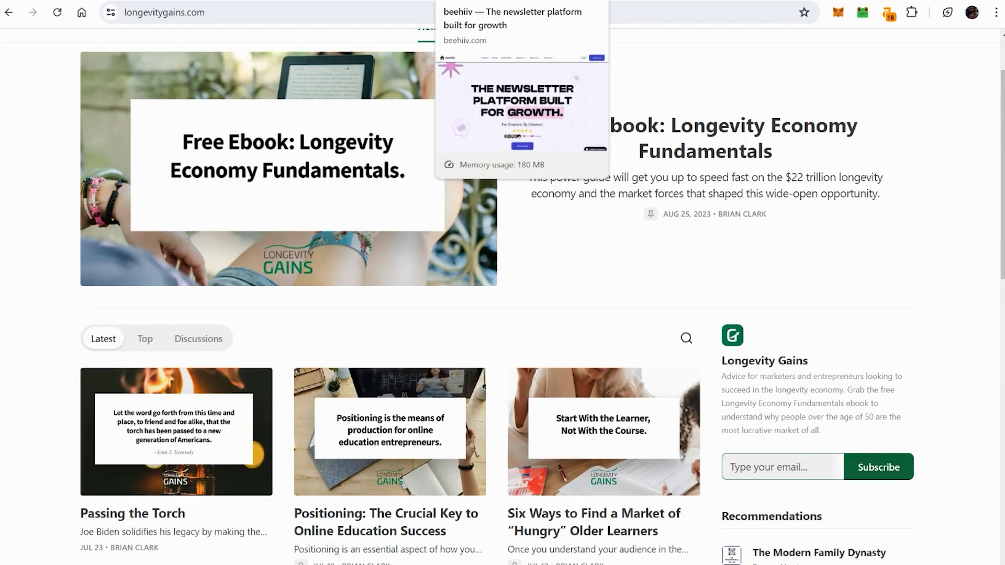
- Switch to the beehiiv home page, and look through The Census newsletter's home page and archive
{"action": "left_click", "coordinate": [492, 1]}
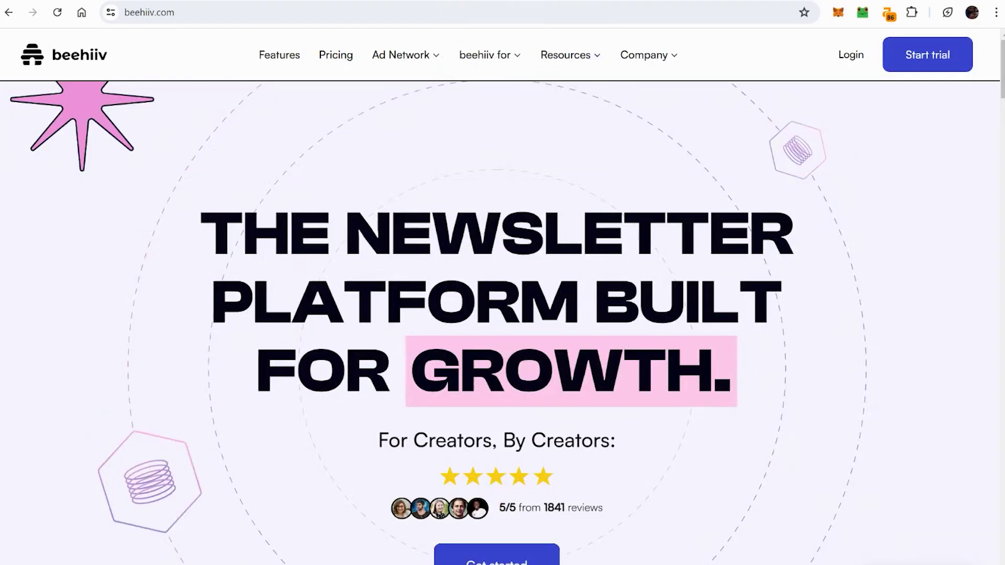
{"action": "mouse_move", "coordinate": [489, 55]}
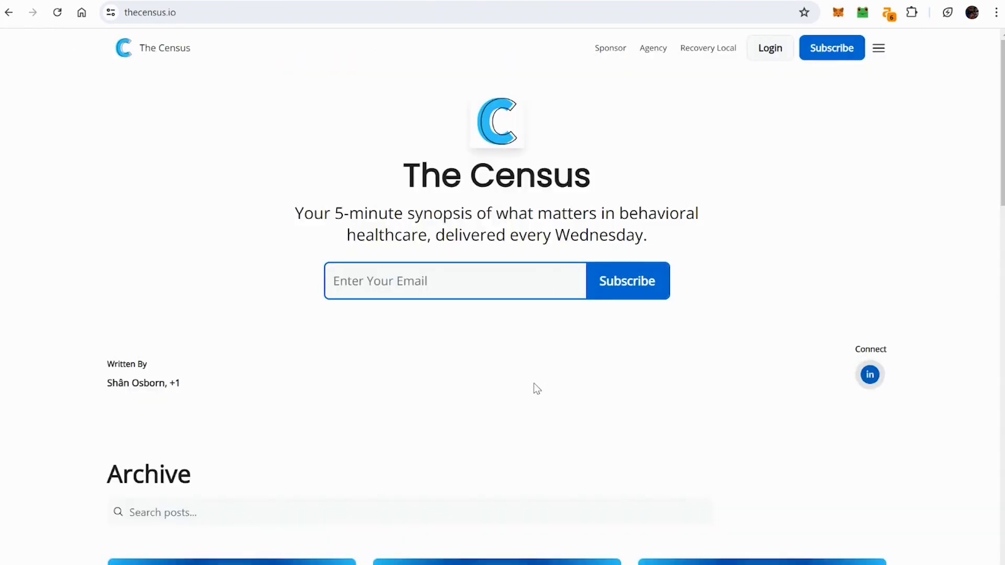
{"action": "scroll", "coordinate": [536, 388], "scroll_direction": "down", "scroll_amount": 15}
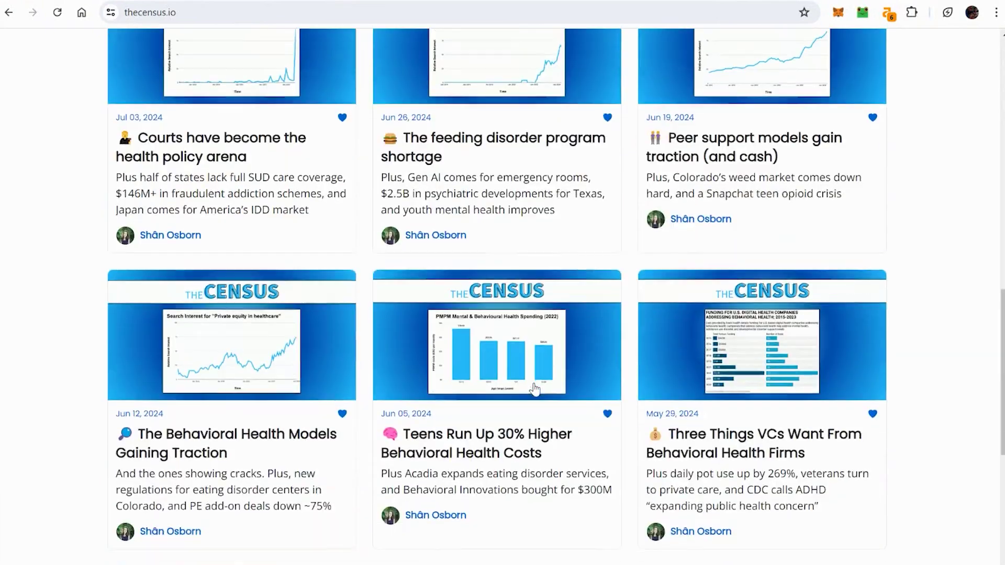
{"action": "scroll", "coordinate": [534, 390], "scroll_direction": "up", "scroll_amount": 7}
{"action": "scroll", "coordinate": [534, 390], "scroll_direction": "up", "scroll_amount": 1}
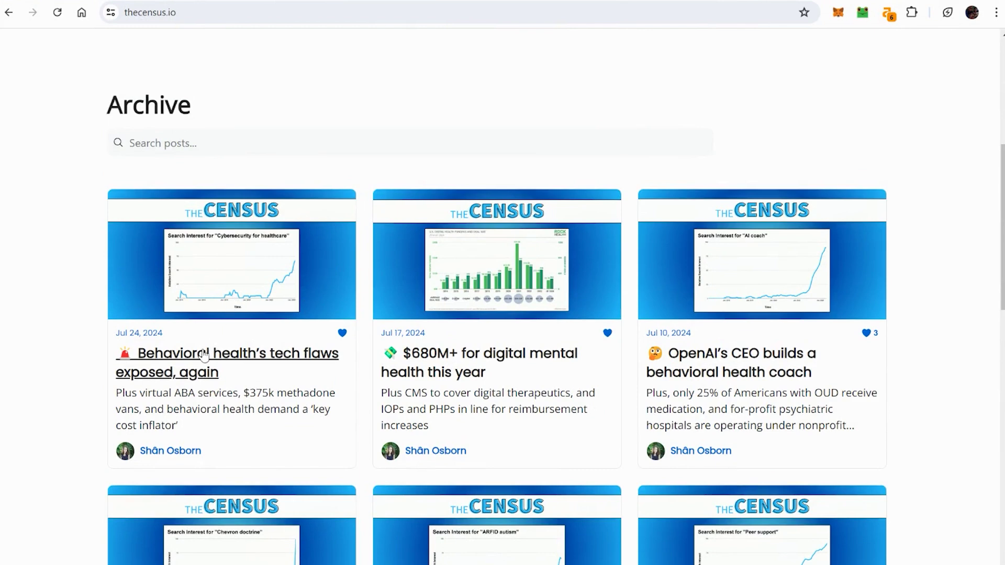
{"action": "scroll", "coordinate": [204, 355], "scroll_direction": "up", "scroll_amount": 7}
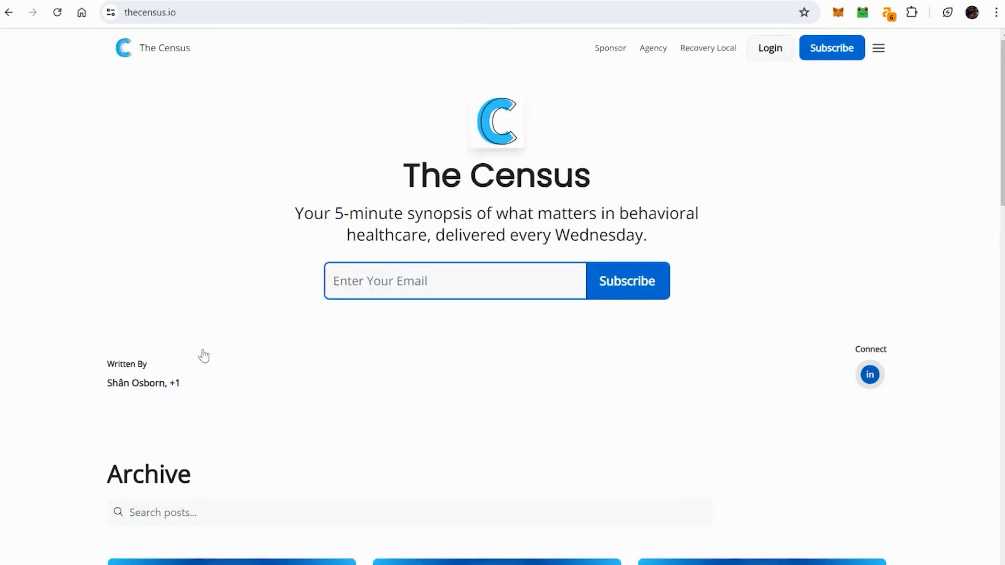